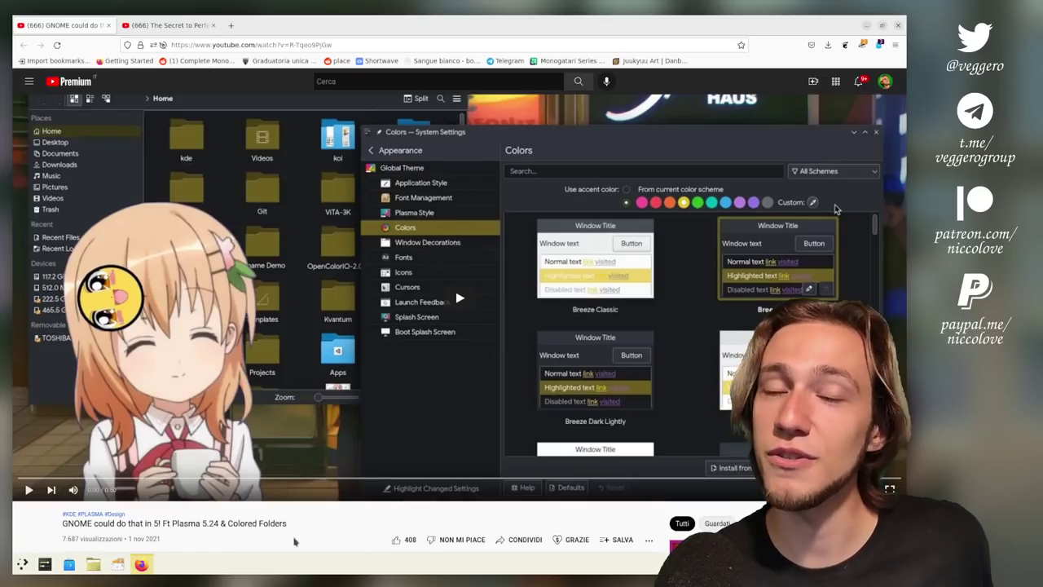
Step: Play the Plasma 5.24 video full screen, pausing at 0:21 on the accent-coloured folders demo
{"action": "double_click", "coordinate": [835, 209]}
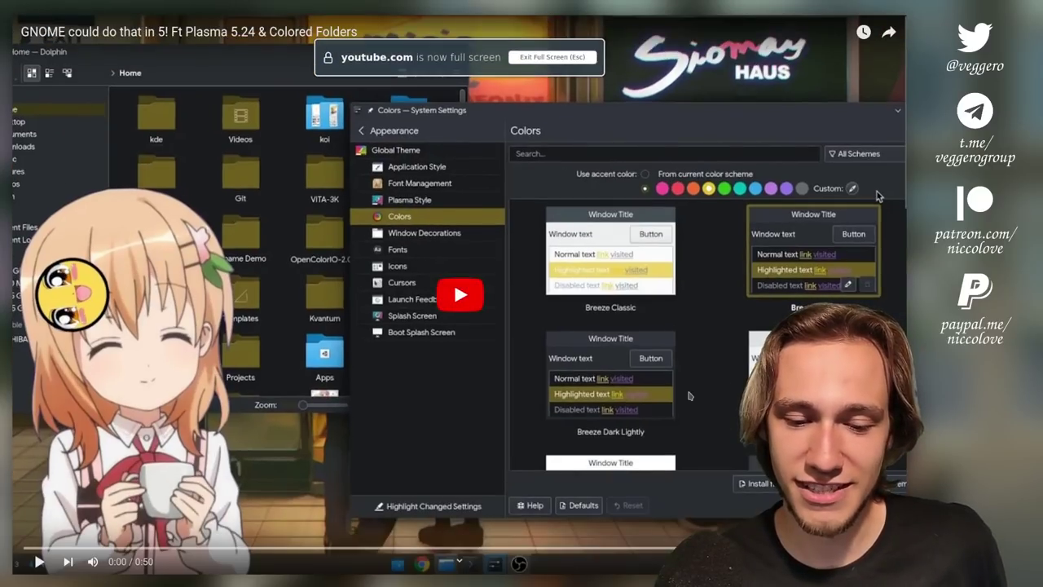
{"action": "left_click", "coordinate": [682, 399]}
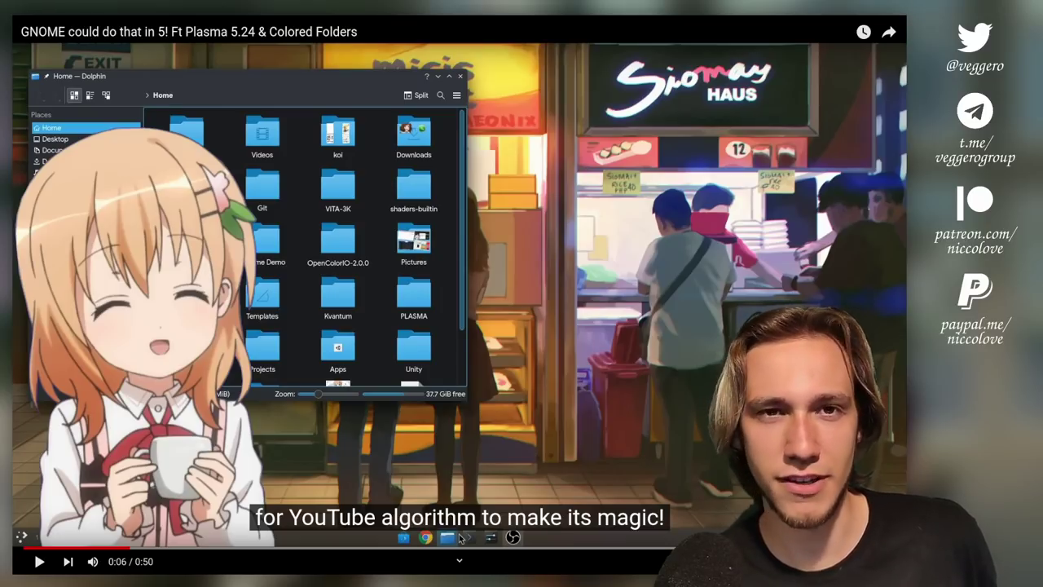
{"action": "key", "text": "space"}
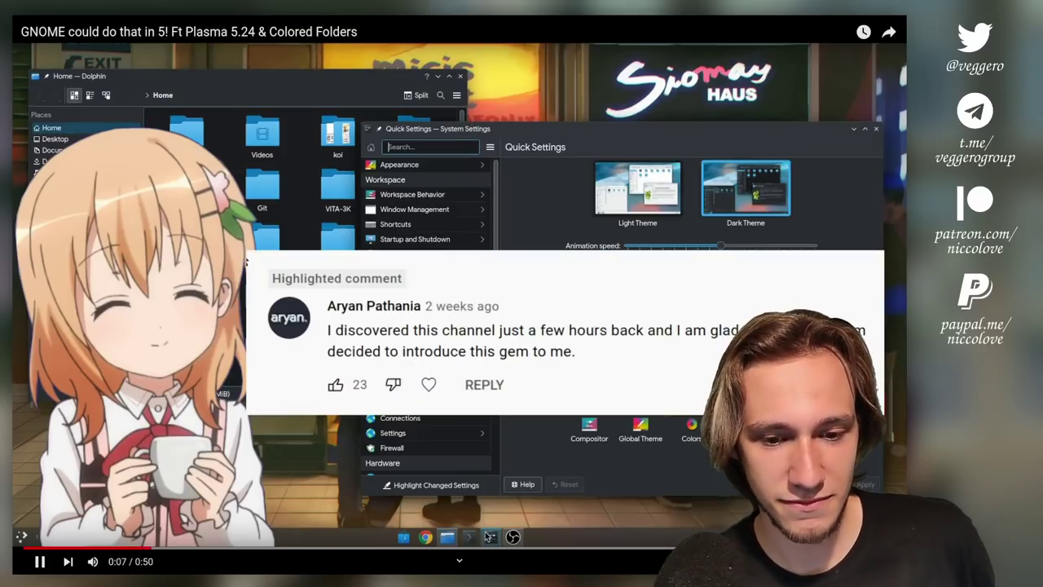
{"action": "key", "text": "space"}
{"action": "key", "text": "space"}
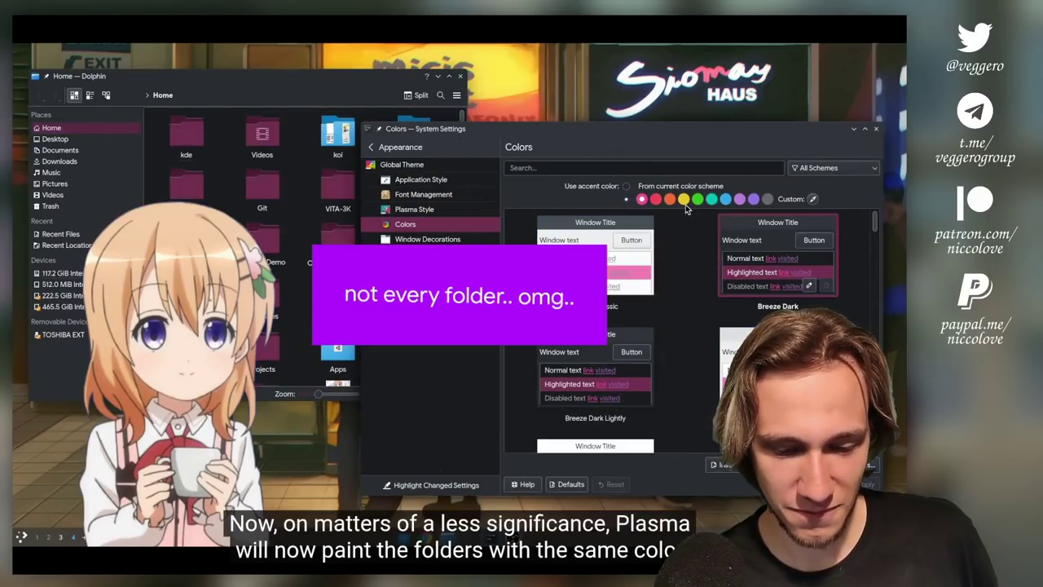
{"action": "key", "text": "space"}
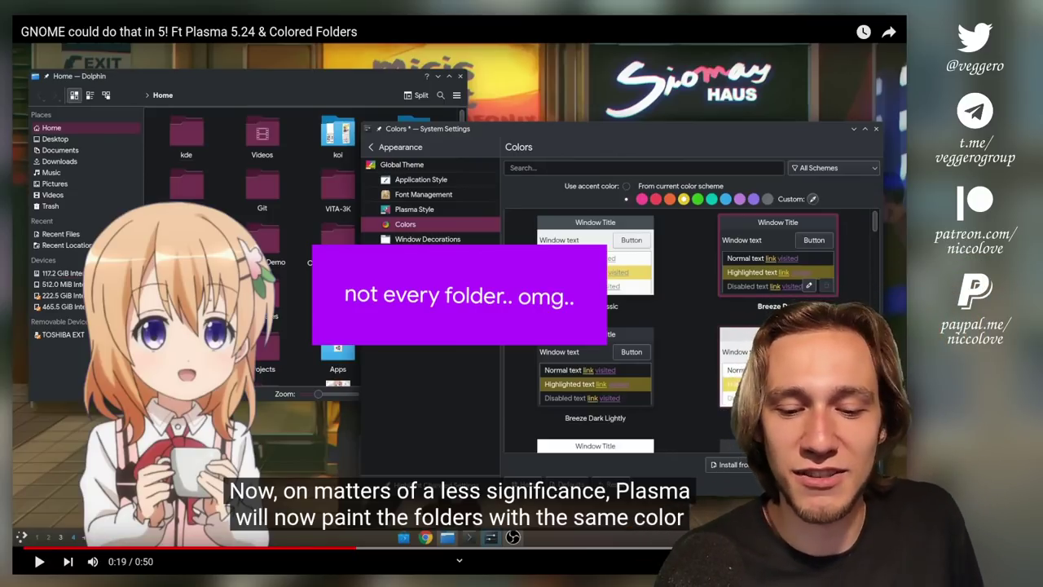
{"action": "key", "text": "space"}
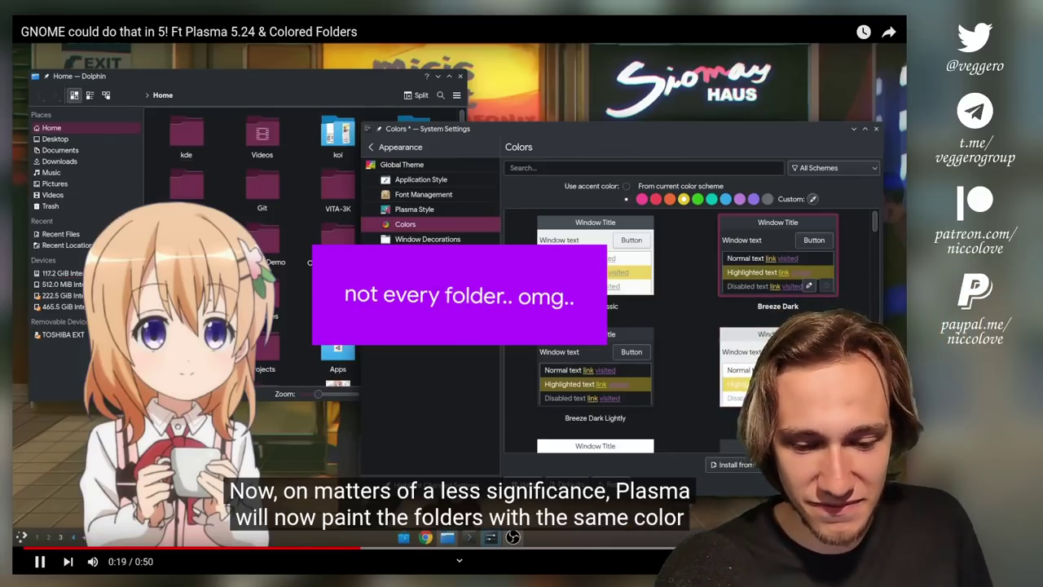
{"action": "key", "text": "space"}
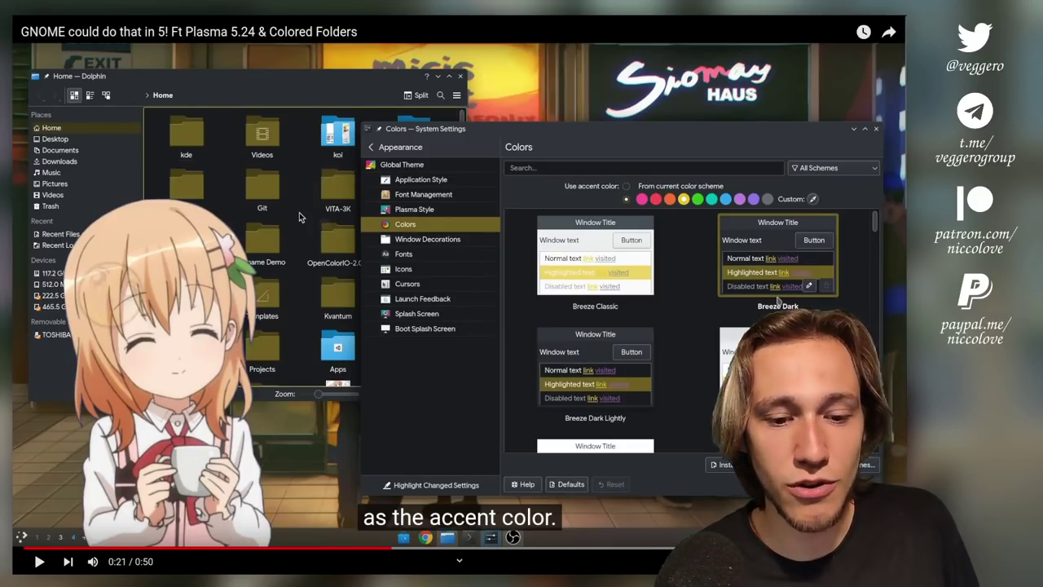
{"action": "key", "text": "space"}
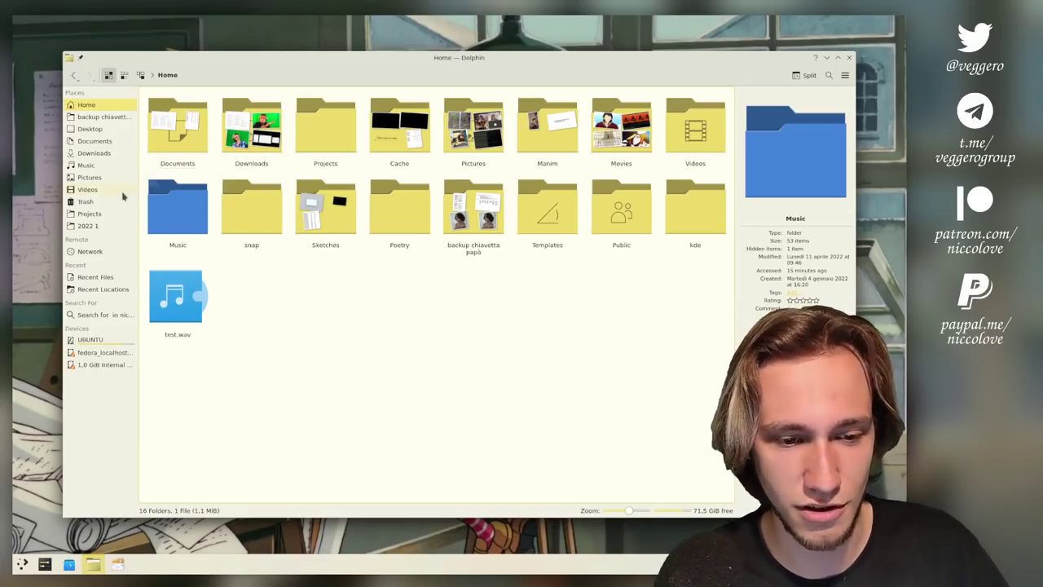
Step: From quick settings, go to the full Colors page and pick the purple accent colour
{"action": "left_click", "coordinate": [45, 564]}
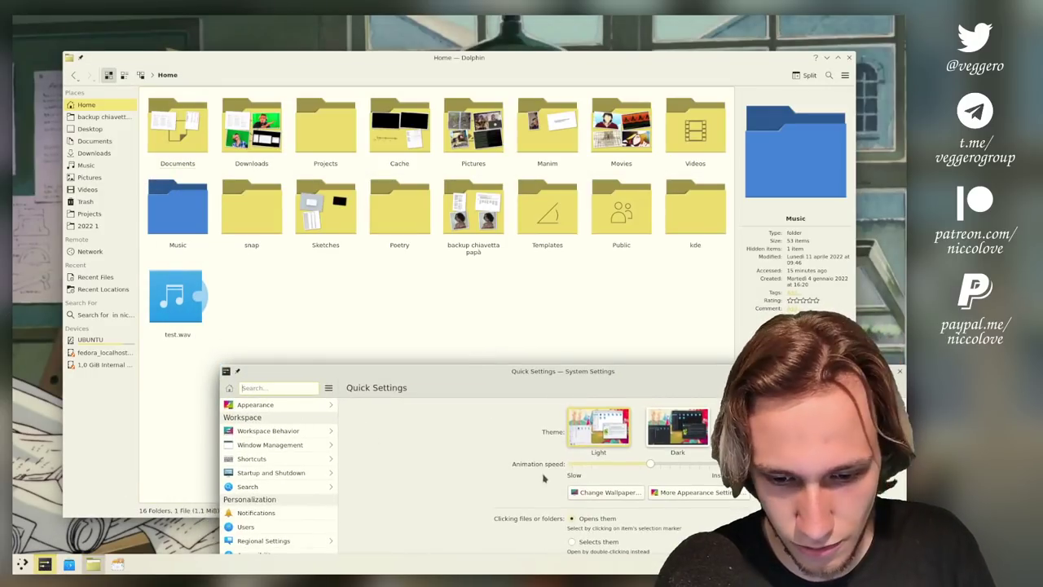
{"action": "left_click", "coordinate": [695, 492]}
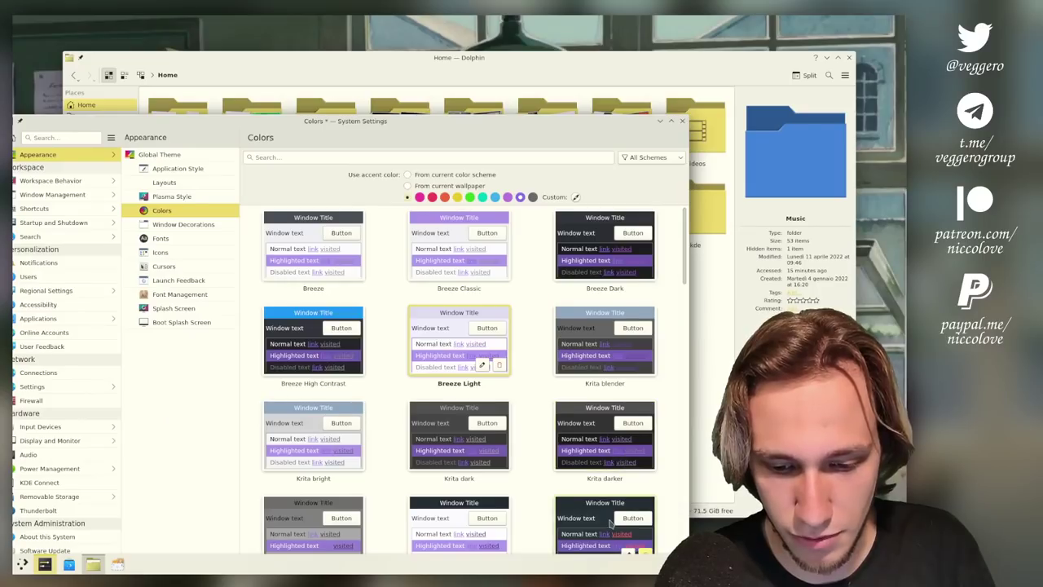
{"action": "left_click", "coordinate": [708, 453]}
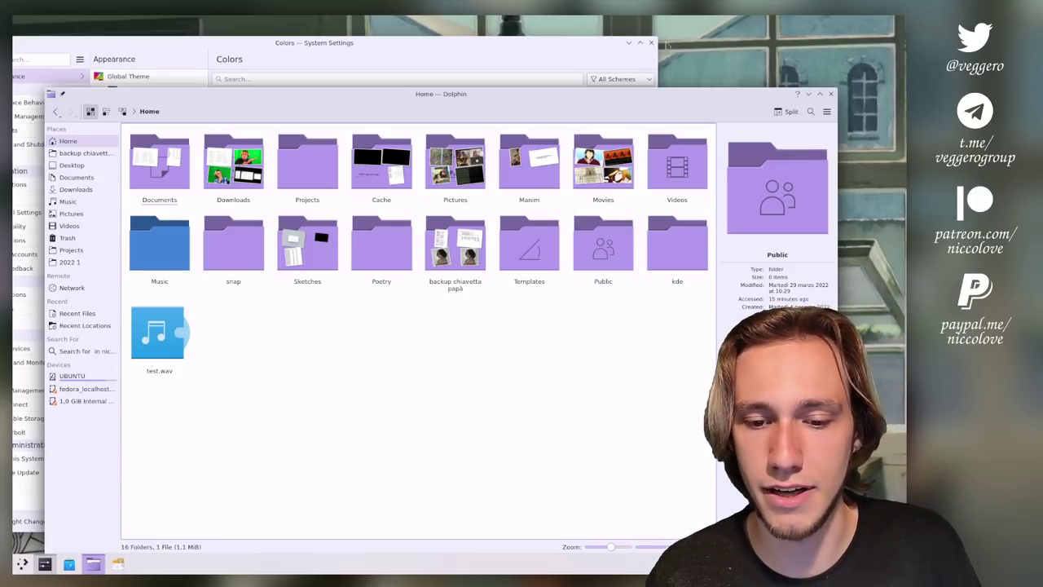
{"action": "left_click", "coordinate": [546, 47]}
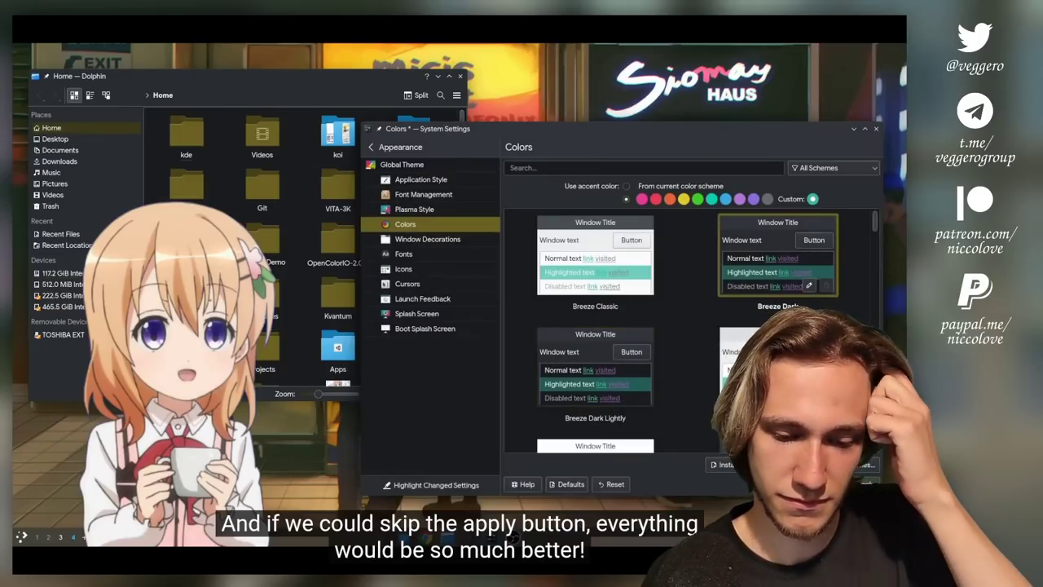
Step: Pause and resume the GNOME video, briefly stopping at 0:43, and let it play to the end
{"action": "left_click", "coordinate": [683, 169]}
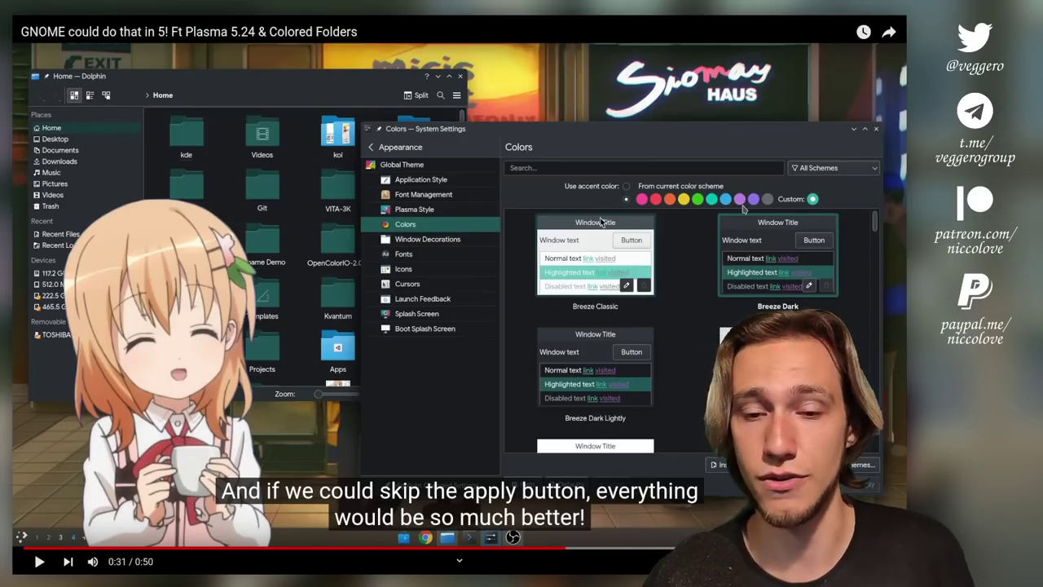
{"action": "left_click", "coordinate": [743, 210]}
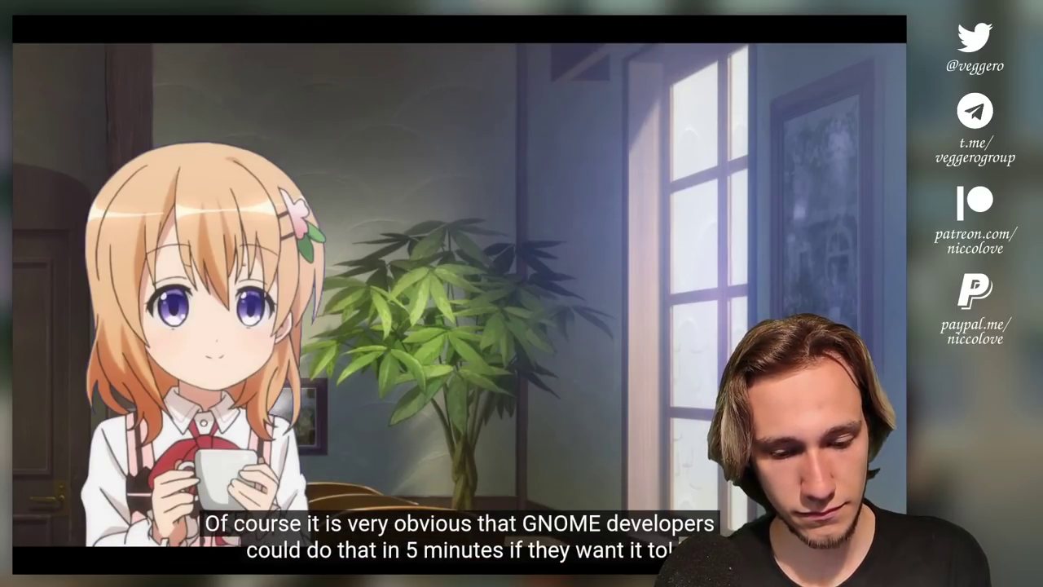
{"action": "mouse_move", "coordinate": [744, 208]}
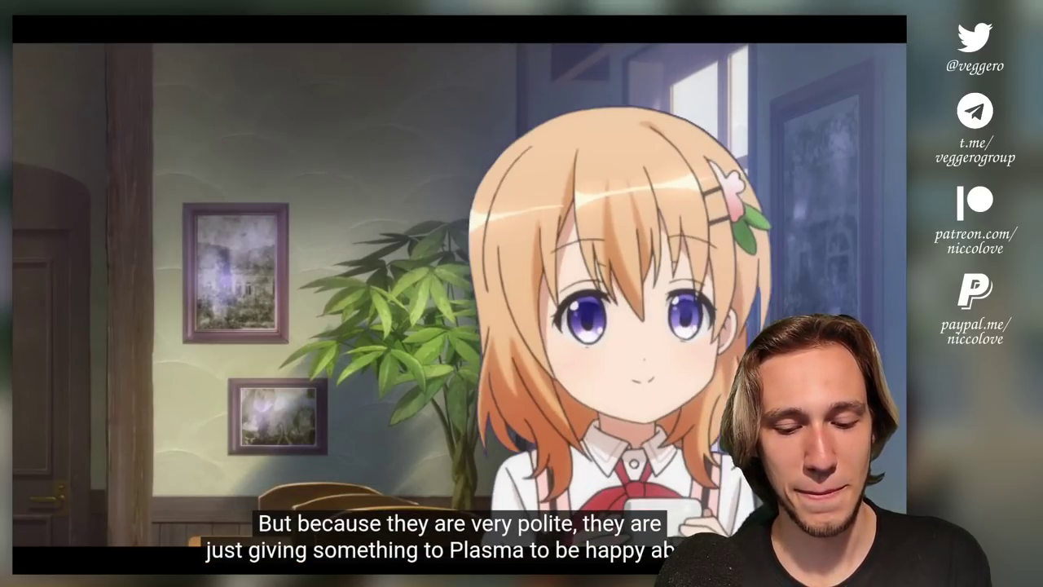
{"action": "left_click", "coordinate": [744, 208]}
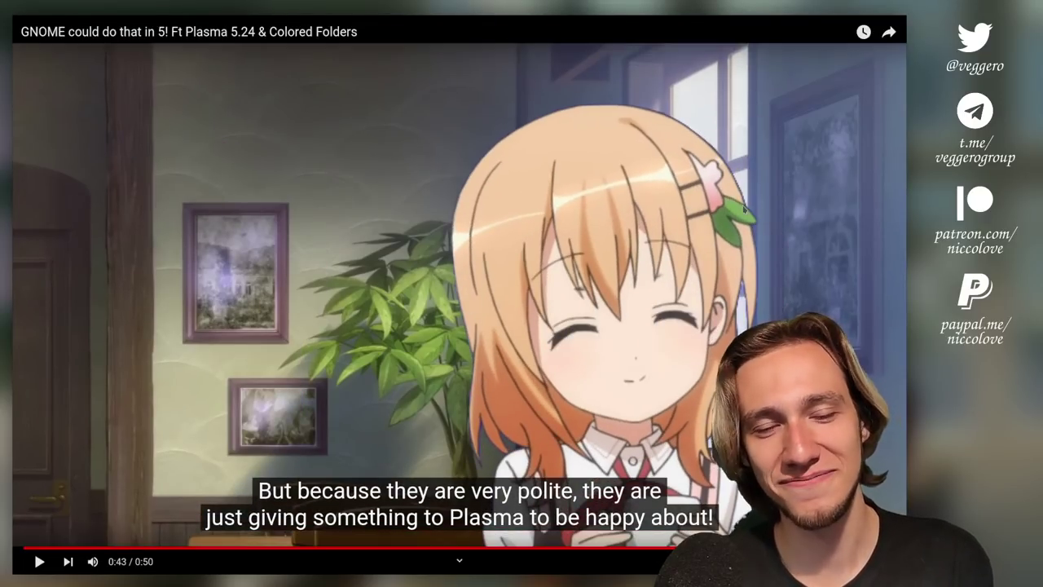
{"action": "left_click", "coordinate": [744, 209]}
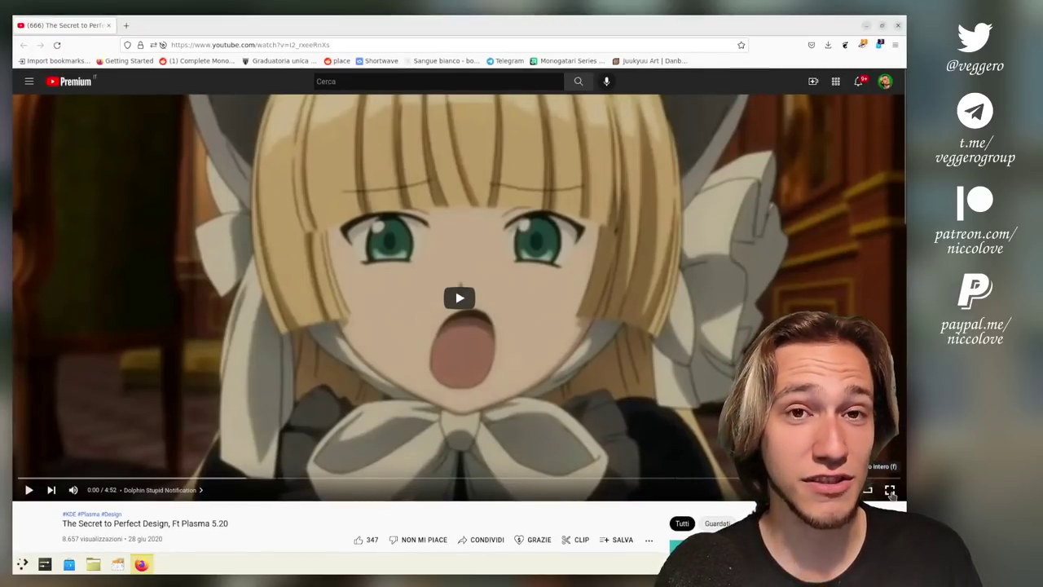
Step: Watch The Secret to Perfect Design full screen through its demo of creating a folder named 'Videos'
{"action": "left_click", "coordinate": [891, 490]}
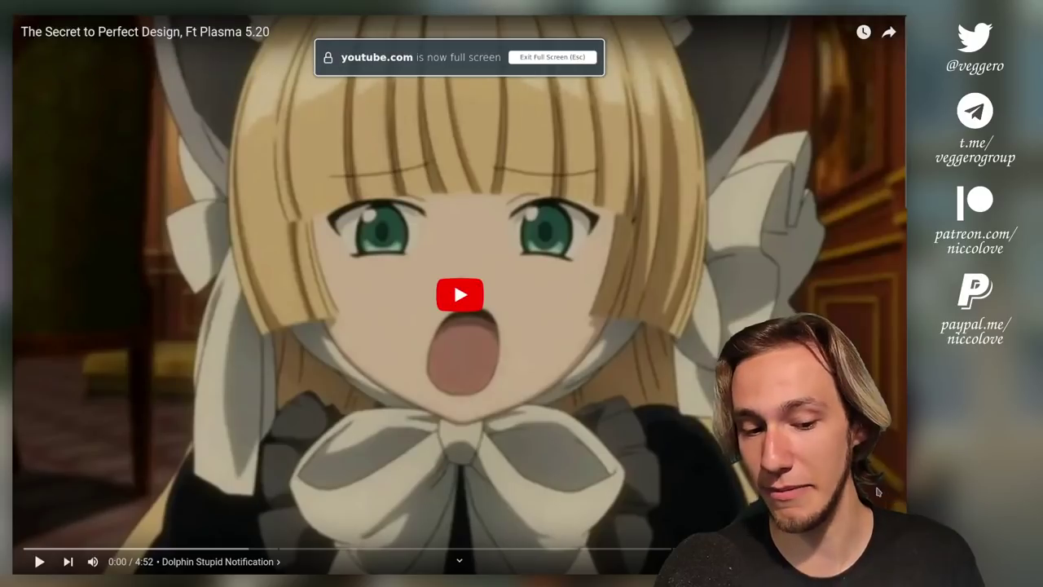
{"action": "left_click", "coordinate": [458, 327]}
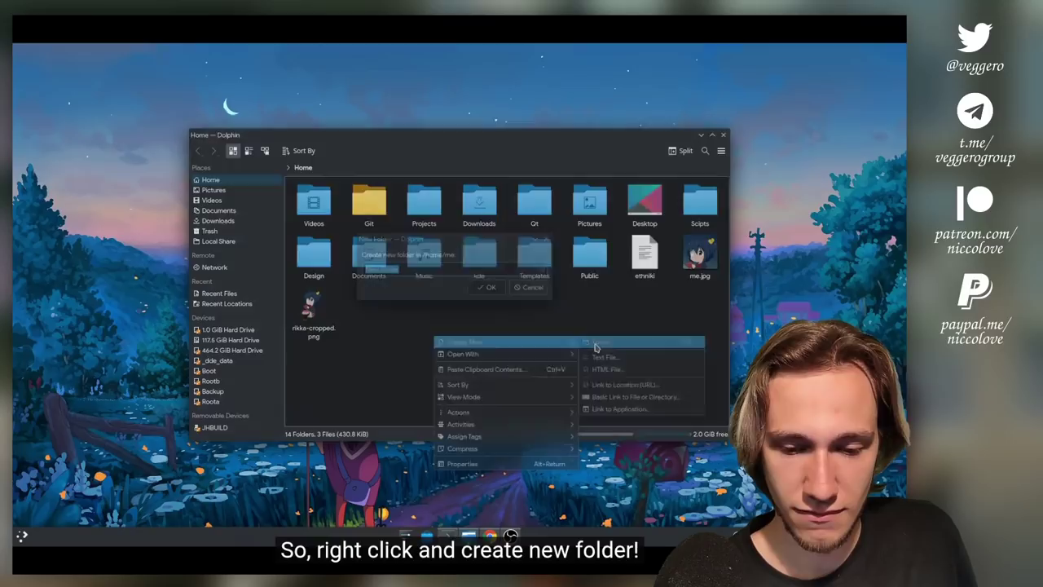
{"action": "type", "text": "Vi"}
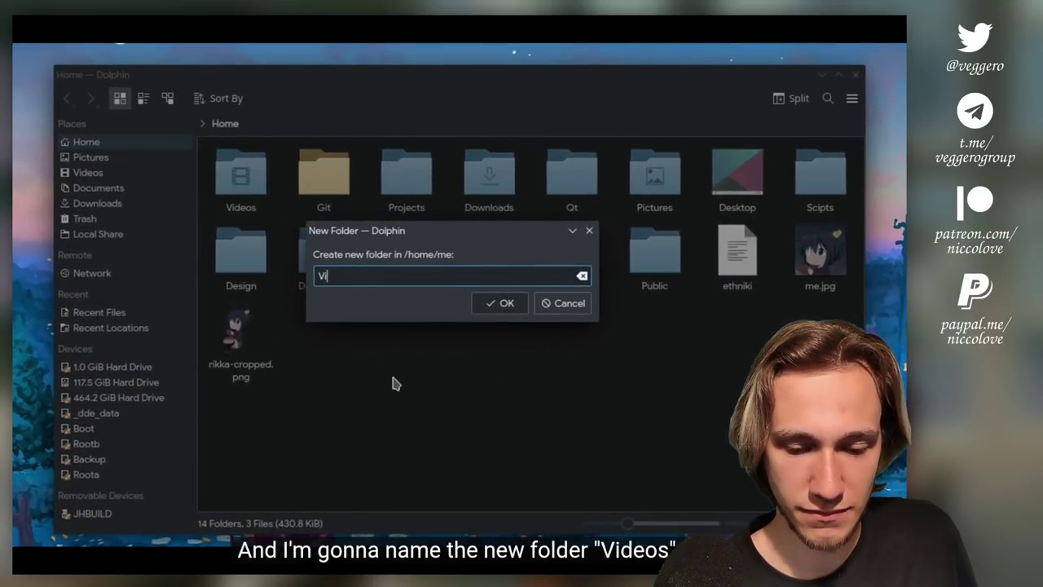
{"action": "type", "text": "deos"}
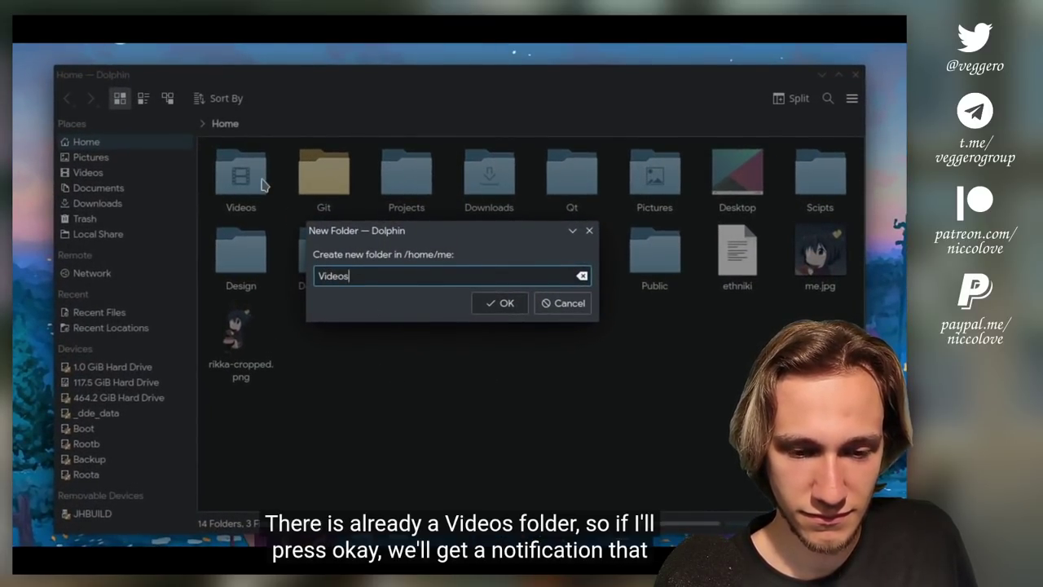
{"action": "left_click", "coordinate": [504, 310]}
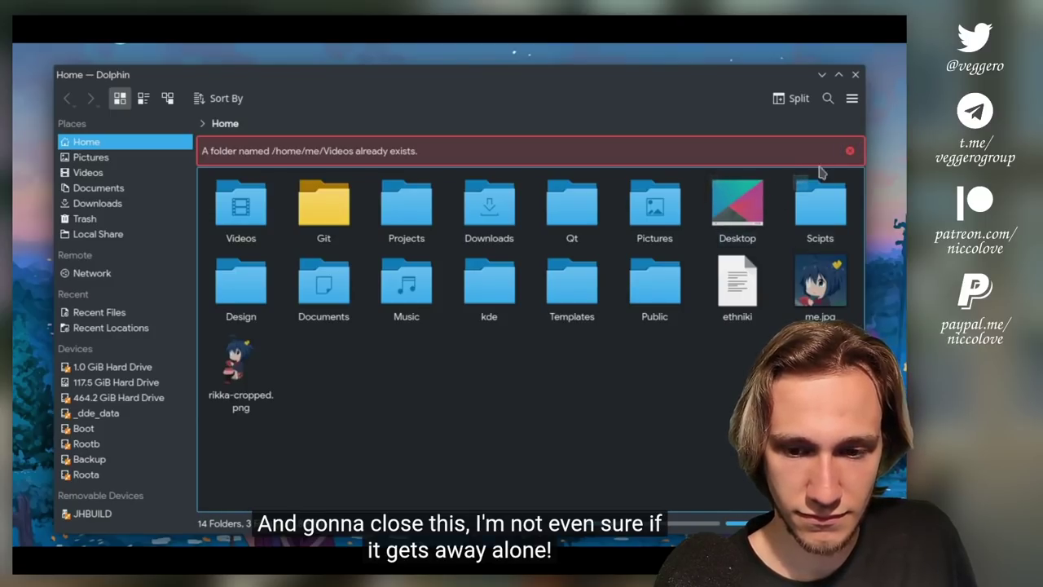
{"action": "left_click", "coordinate": [850, 151]}
{"action": "right_click", "coordinate": [367, 332]}
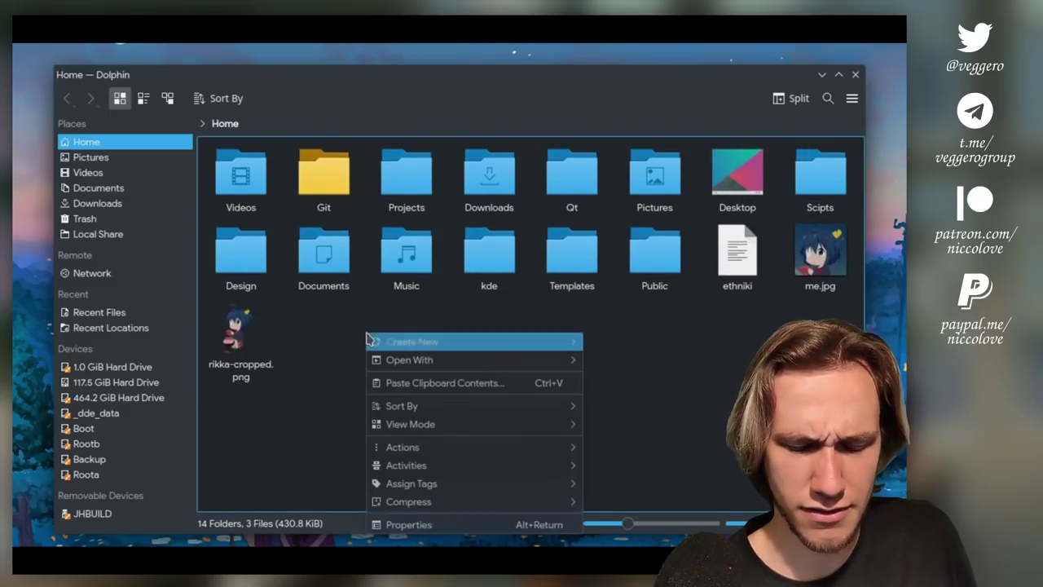
{"action": "mouse_move", "coordinate": [415, 340]}
{"action": "left_click", "coordinate": [641, 348]}
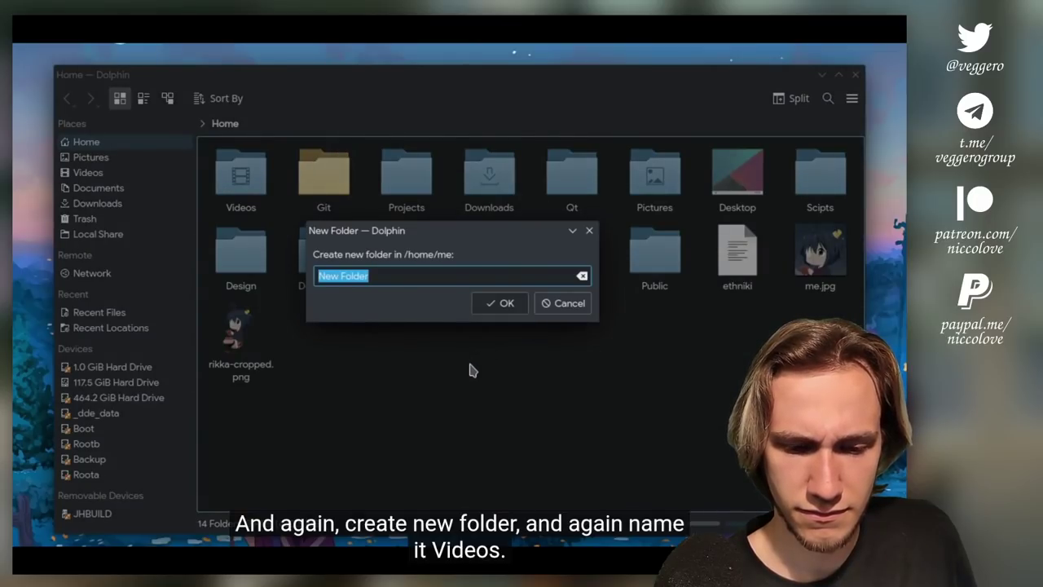
{"action": "type", "text": "Videos"}
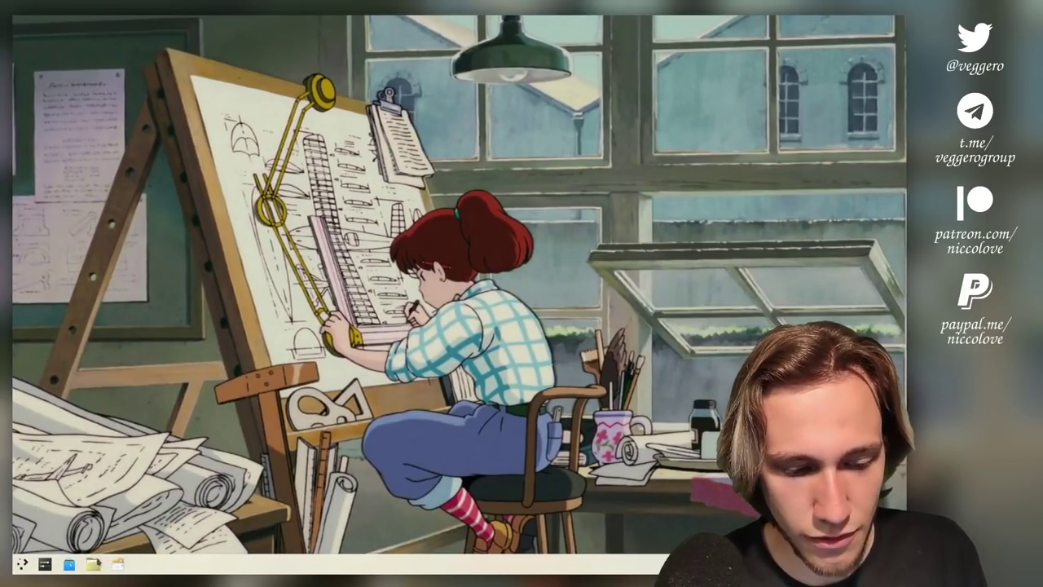
Step: Open Dolphin and, from the Home folder's context menu, start a new folder named Projects
{"action": "left_click", "coordinate": [92, 563]}
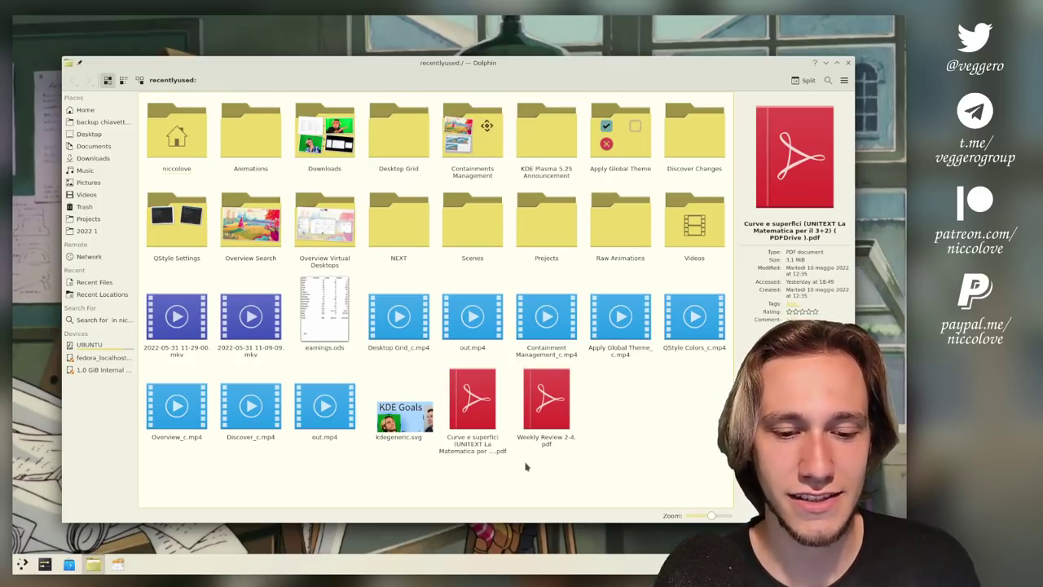
{"action": "right_click", "coordinate": [605, 460]}
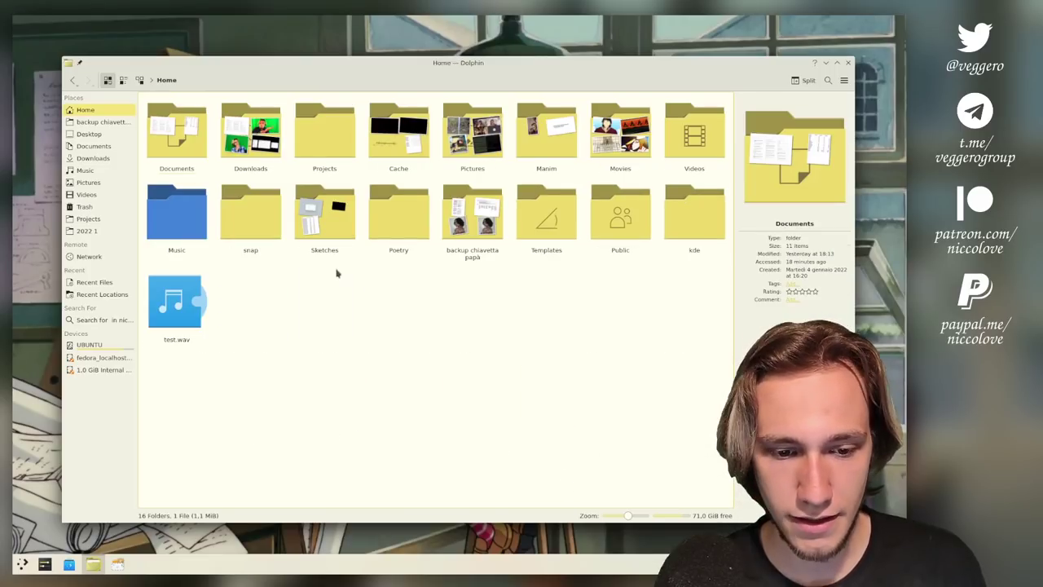
{"action": "right_click", "coordinate": [338, 272]}
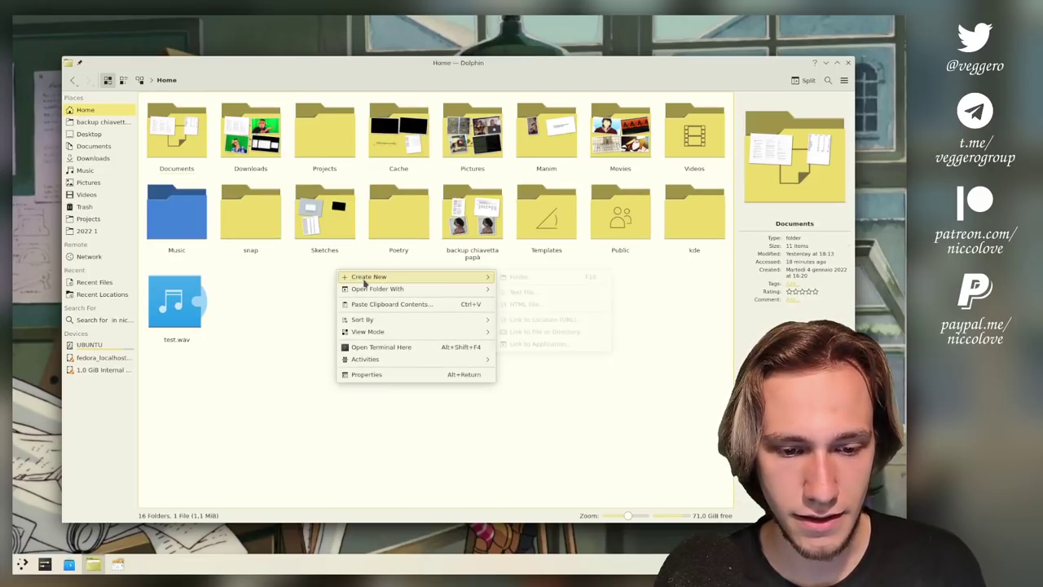
{"action": "mouse_move", "coordinate": [456, 277]}
{"action": "left_click", "coordinate": [514, 279]}
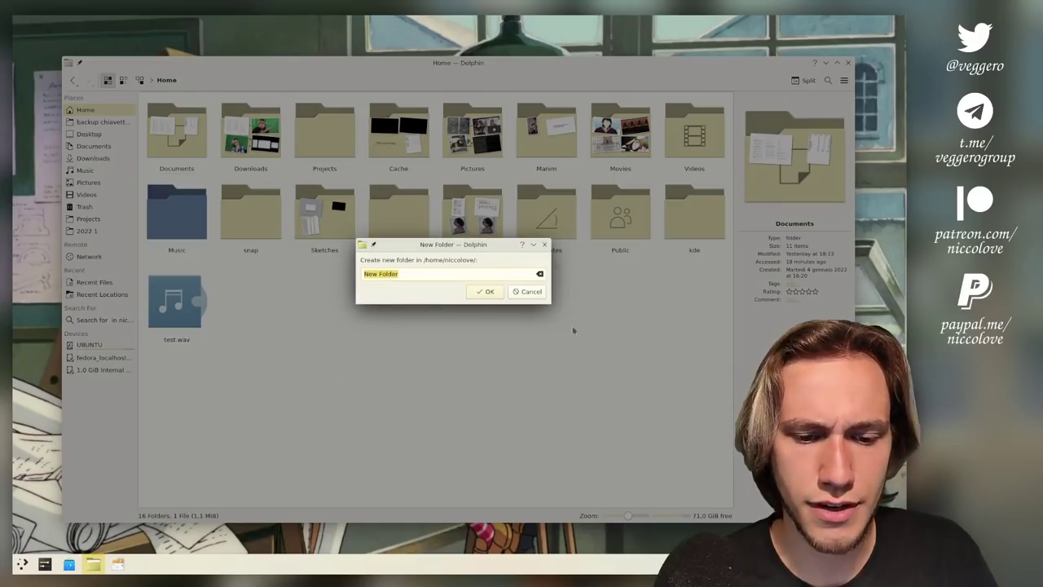
{"action": "type", "text": "Projects"}
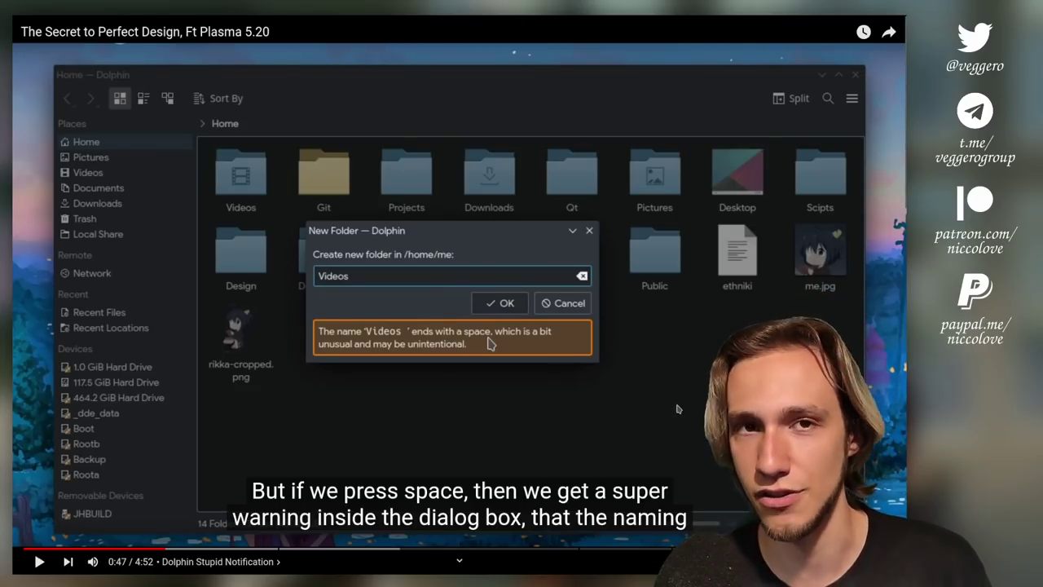
Step: Resume the video through the trailing-space warning demo, past 1:04
{"action": "key", "text": "space"}
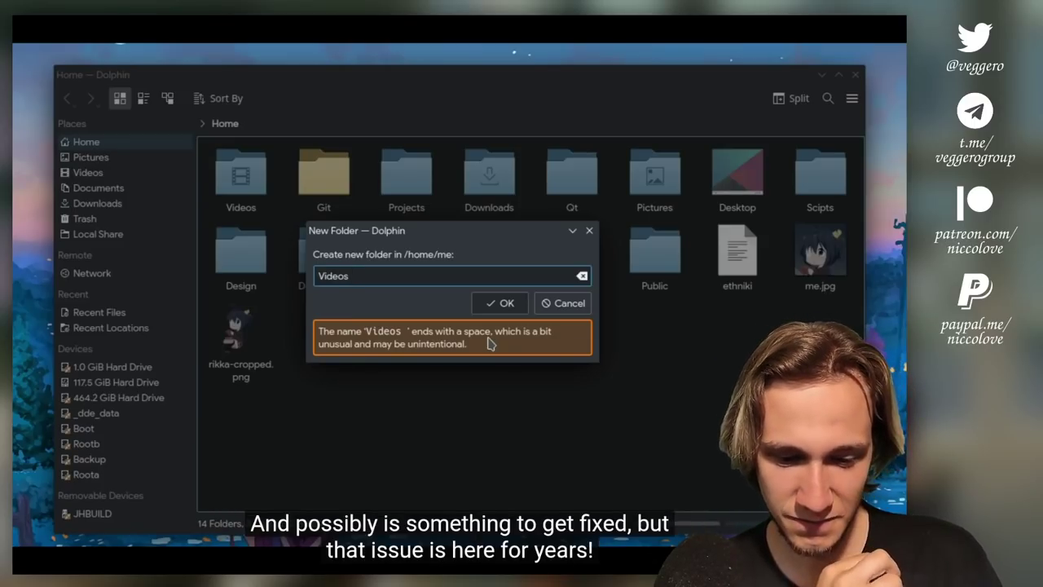
{"action": "mouse_move", "coordinate": [730, 413]}
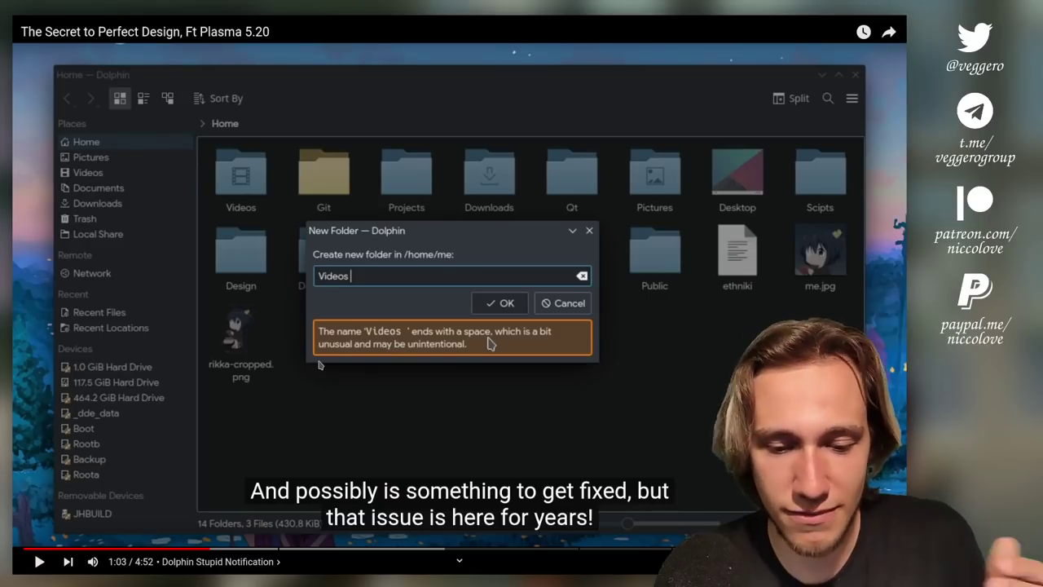
{"action": "key", "text": "space"}
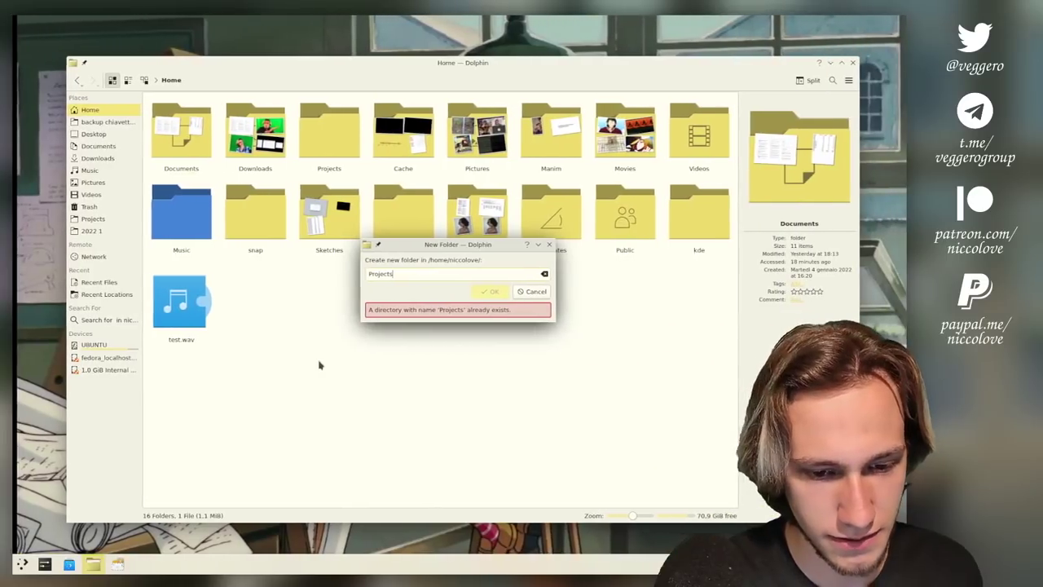
Step: Add a long multi-word name after Projects, then select all and replace it with 'uthoentu'
{"action": "type", "text": "hatuuheto huote hunato e u"}
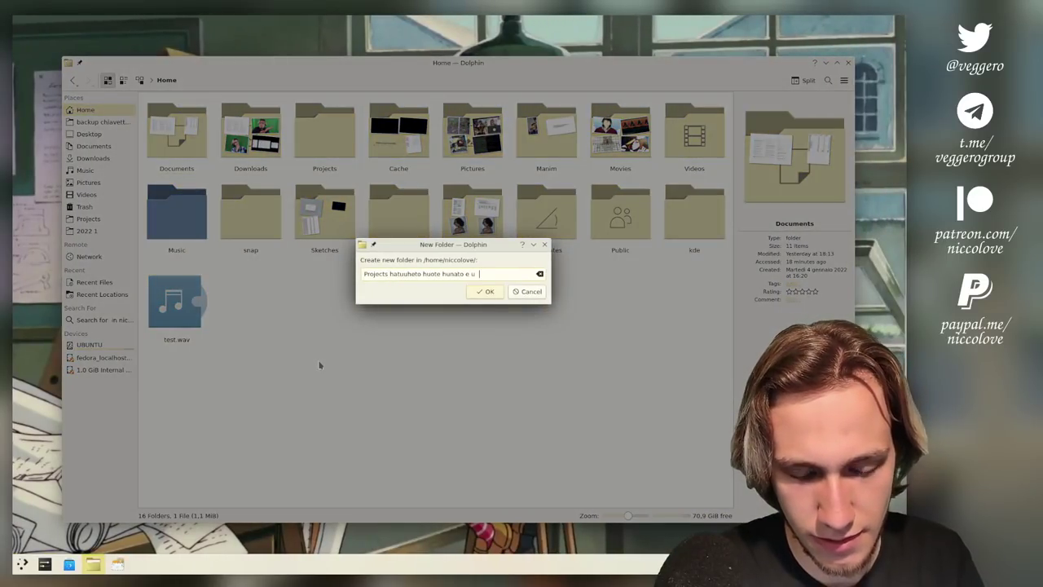
{"action": "key", "text": "ctrl+a"}
{"action": "type", "text": "uthoentu"}
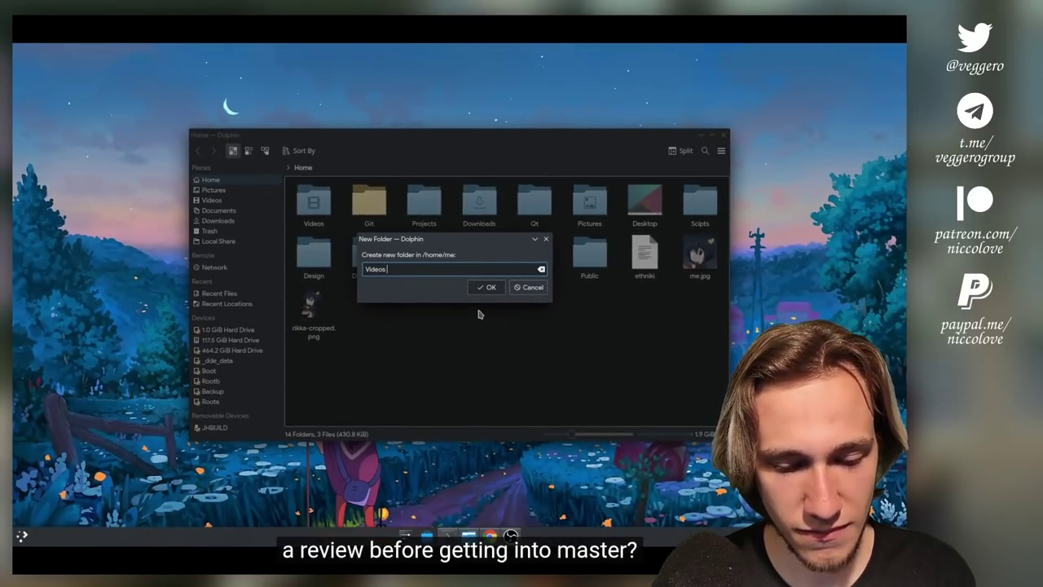
Step: Pause the video, then resume it to the Status and Notifications panel section around 1:35
{"action": "key", "text": "space"}
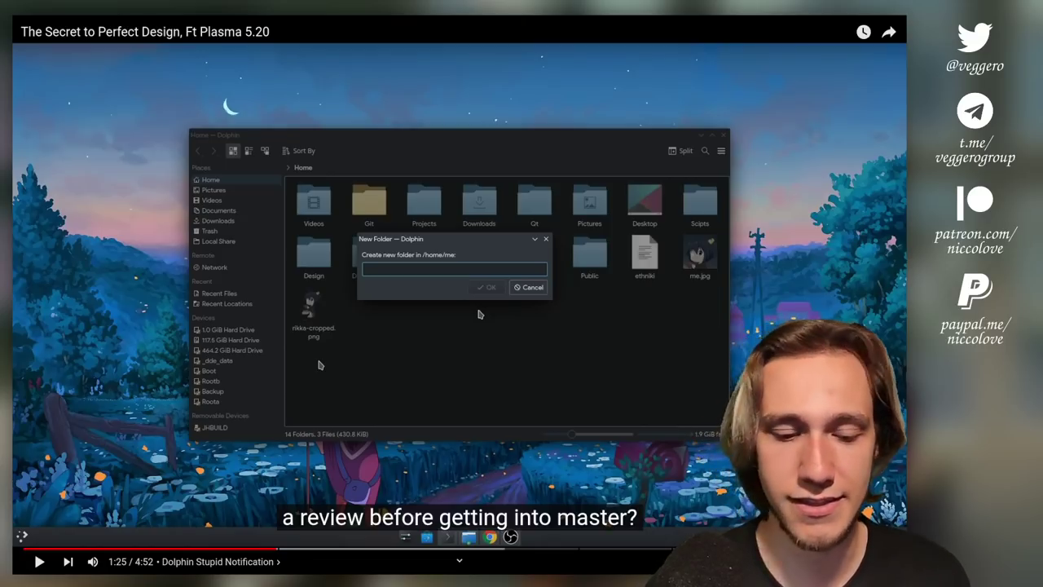
{"action": "key", "text": "space"}
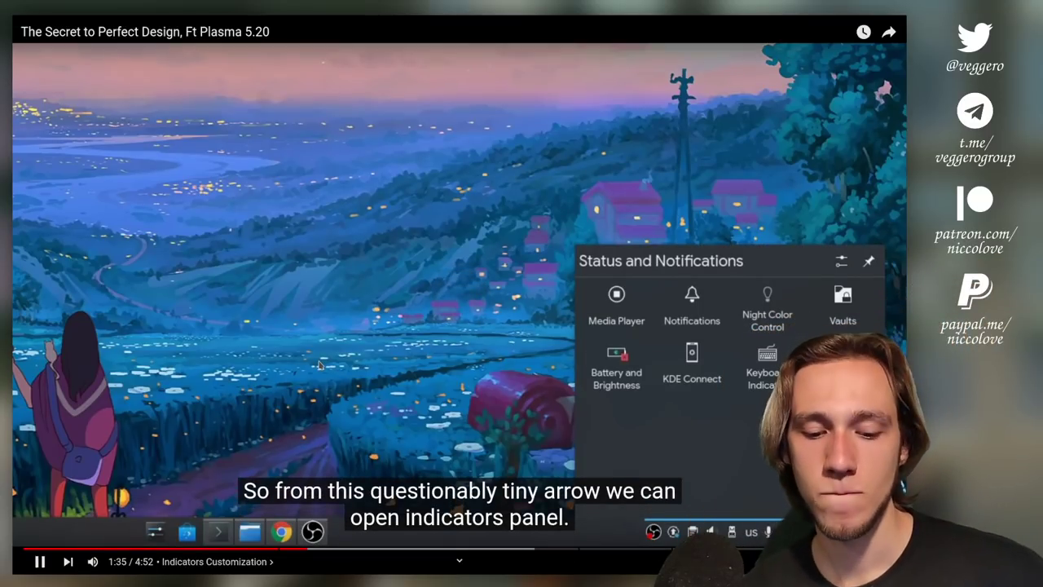
Step: Pause the video, cancel the New Folder dialog, and switch back to Firefox with Alt+Tab
{"action": "left_click", "coordinate": [320, 364]}
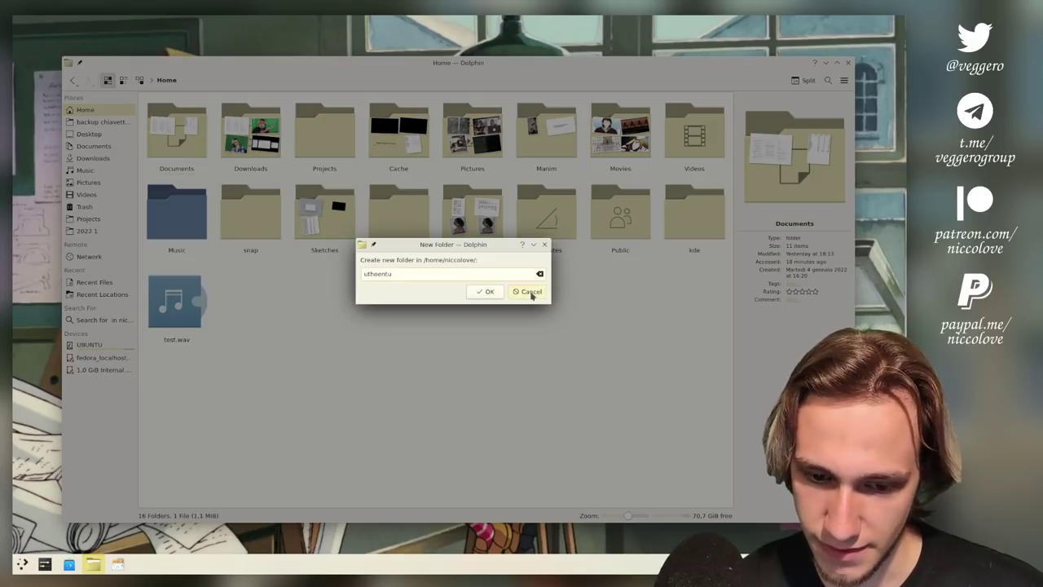
{"action": "left_click", "coordinate": [528, 291]}
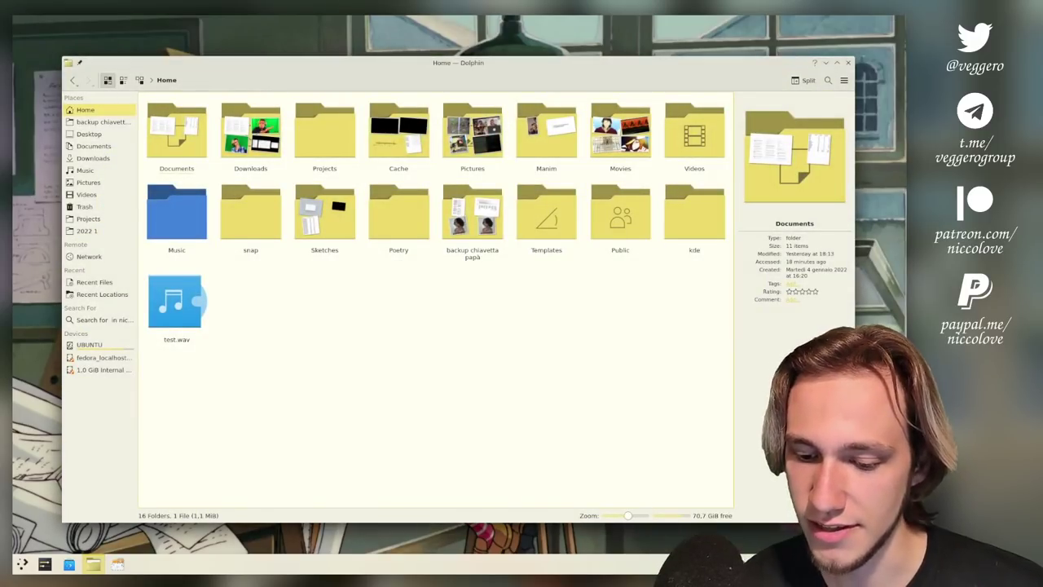
{"action": "key", "text": "alt+Tab"}
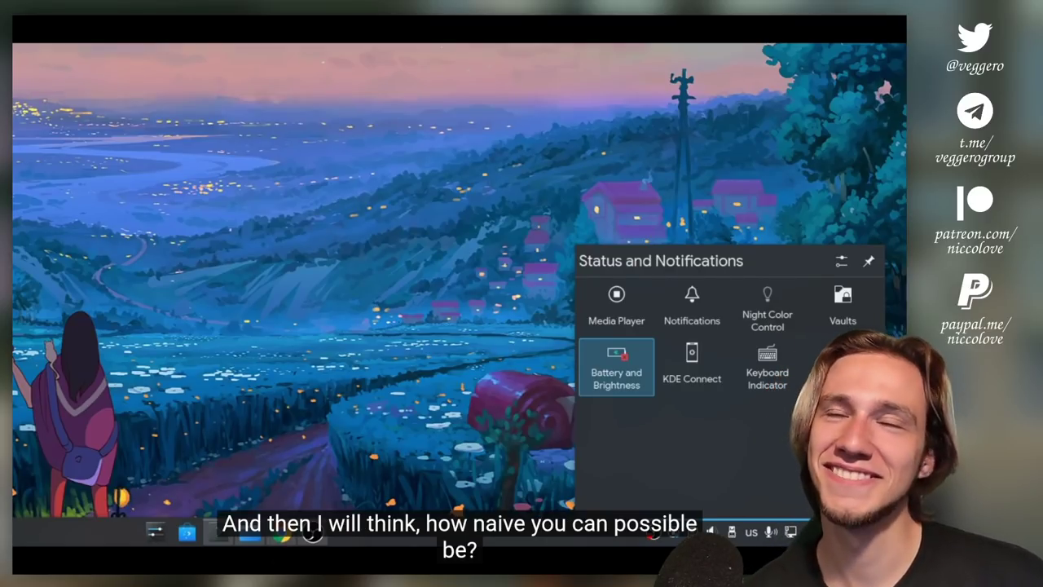
Step: Watch the tray icon size go from Small to Medium, then pause the video at 2:07
{"action": "left_click", "coordinate": [842, 262]}
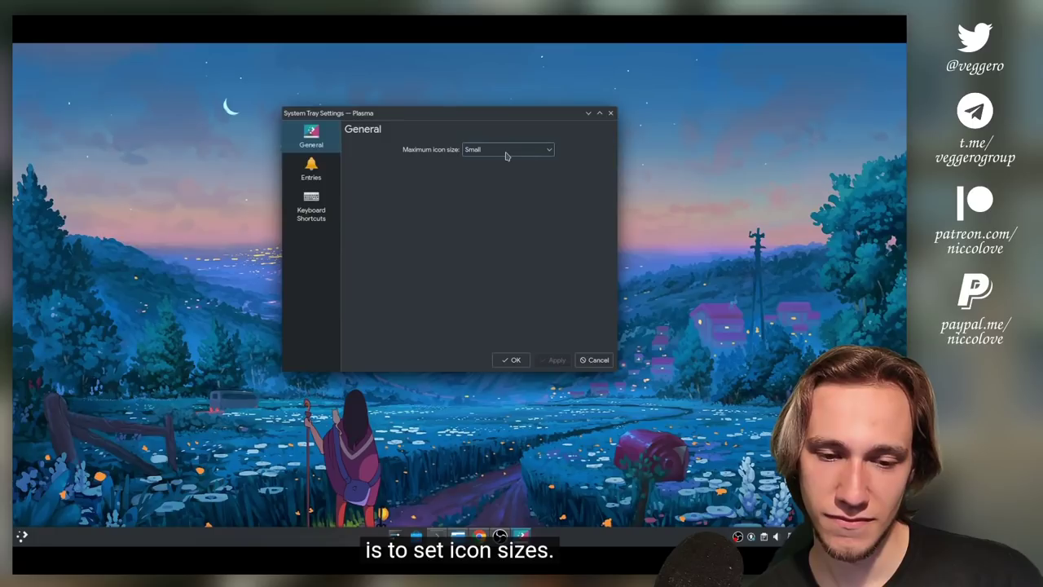
{"action": "left_click", "coordinate": [506, 153]}
{"action": "left_click", "coordinate": [490, 189]}
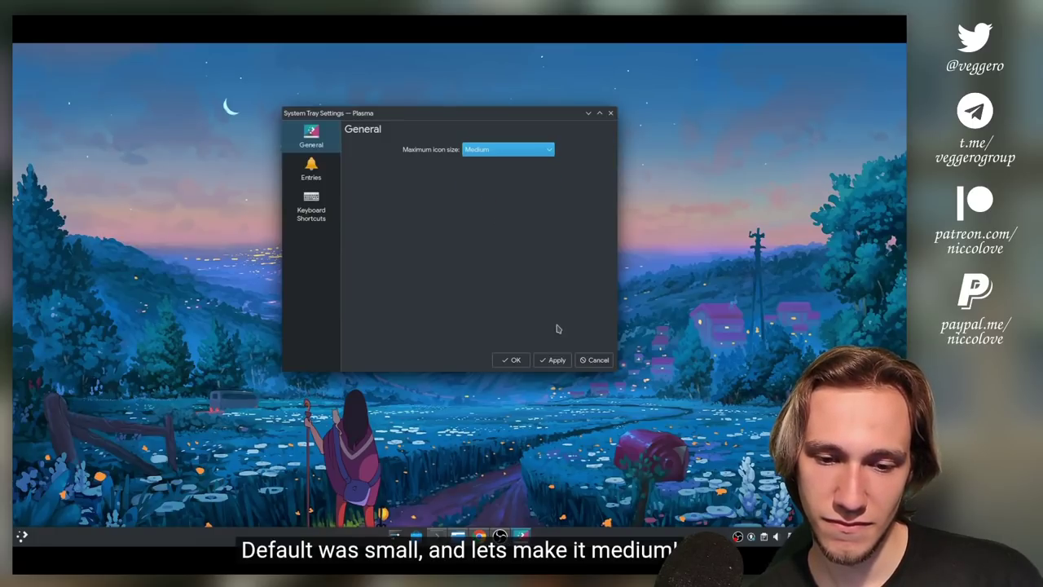
{"action": "left_click", "coordinate": [551, 361]}
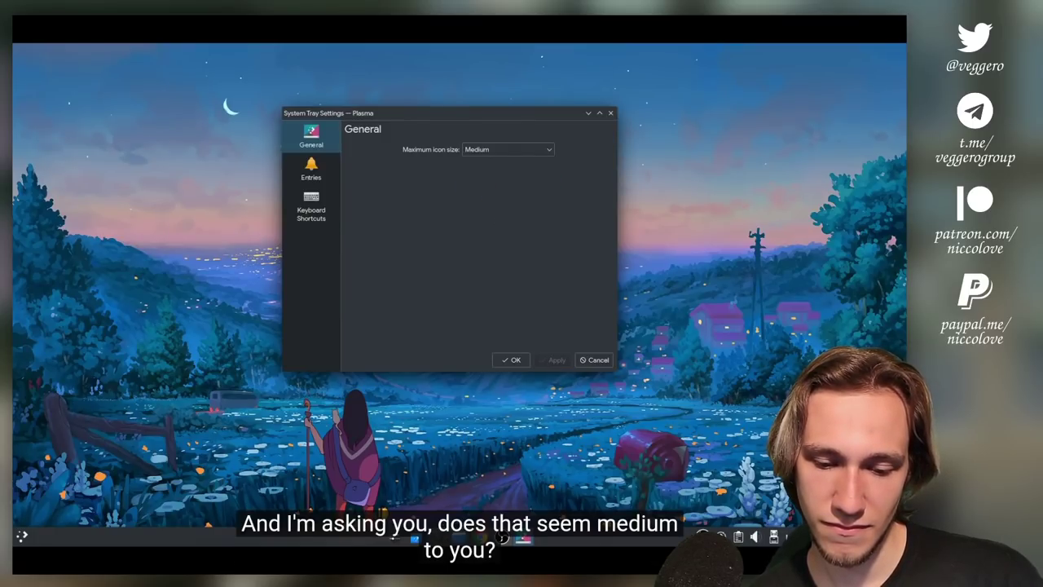
{"action": "left_click", "coordinate": [433, 33]}
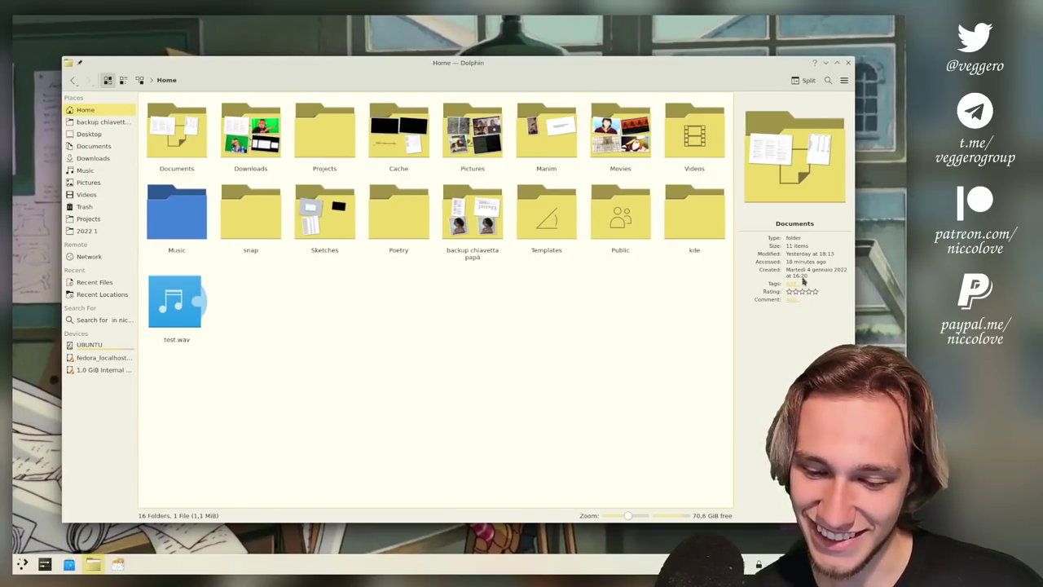
Step: In the system tray settings, try Scale with panel height, then apply Small panel icon size
{"action": "right_click", "coordinate": [760, 562]}
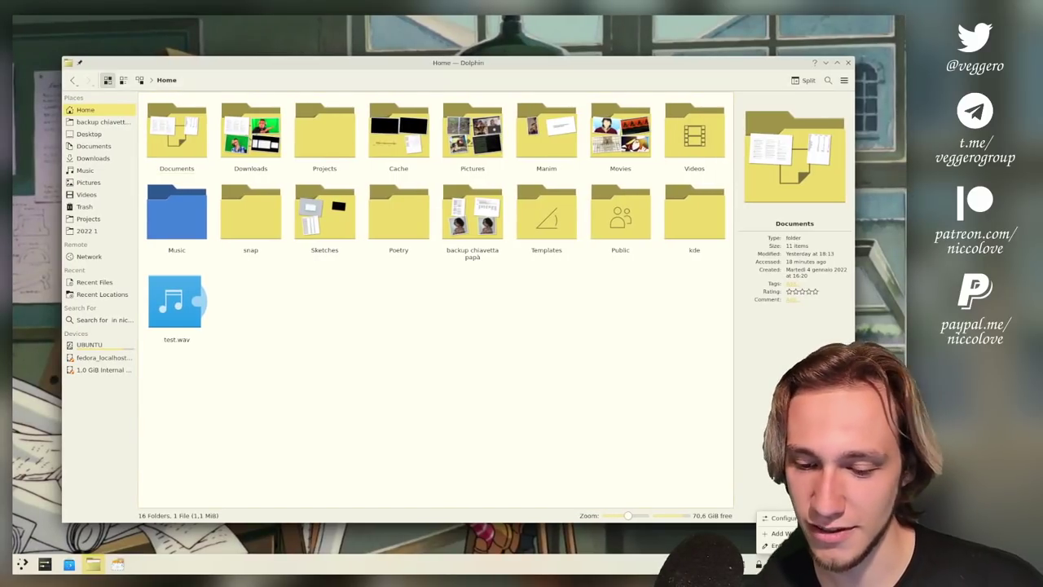
{"action": "left_click", "coordinate": [779, 518]}
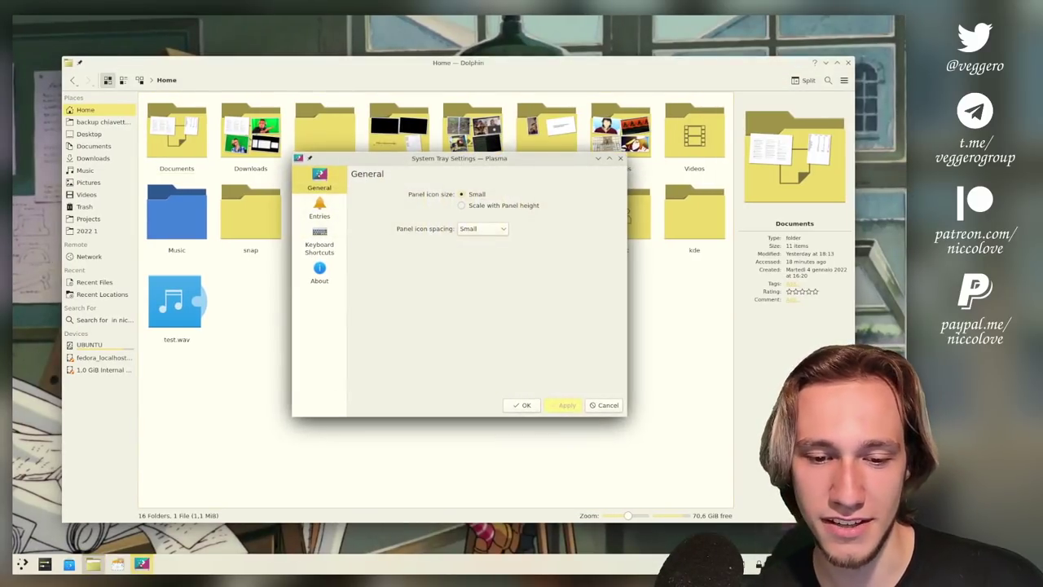
{"action": "left_click", "coordinate": [526, 210]}
{"action": "left_click", "coordinate": [475, 196]}
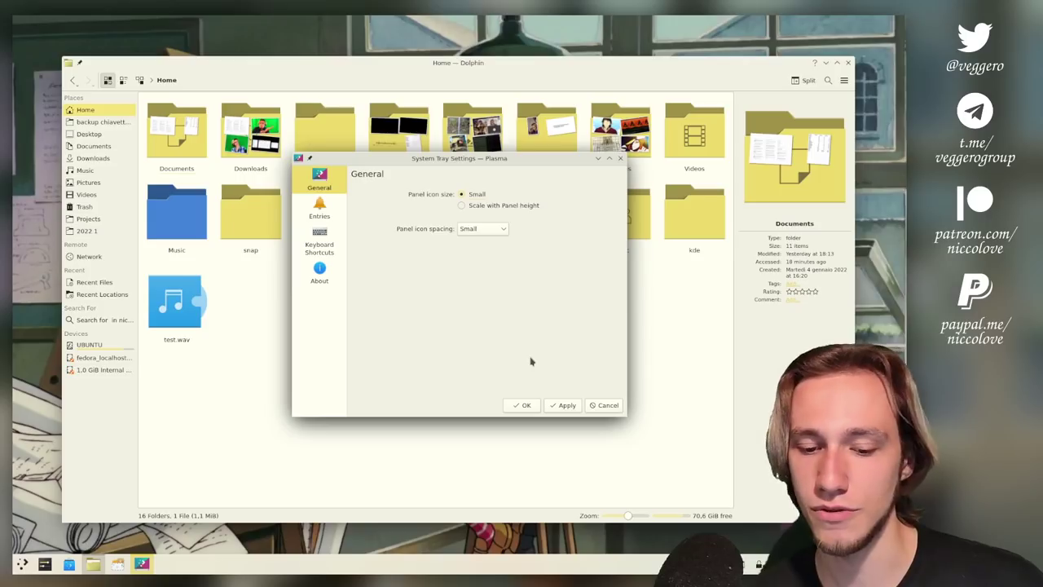
{"action": "left_click", "coordinate": [566, 405]}
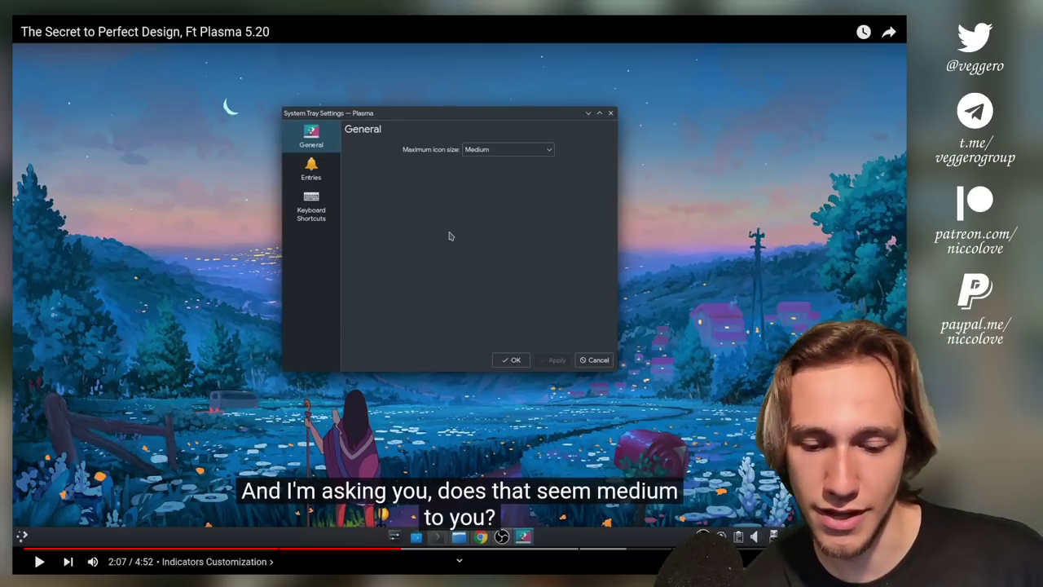
Step: Play and pause the video, then close the live tray settings and the Status and Notifications popup
{"action": "left_click", "coordinate": [449, 236]}
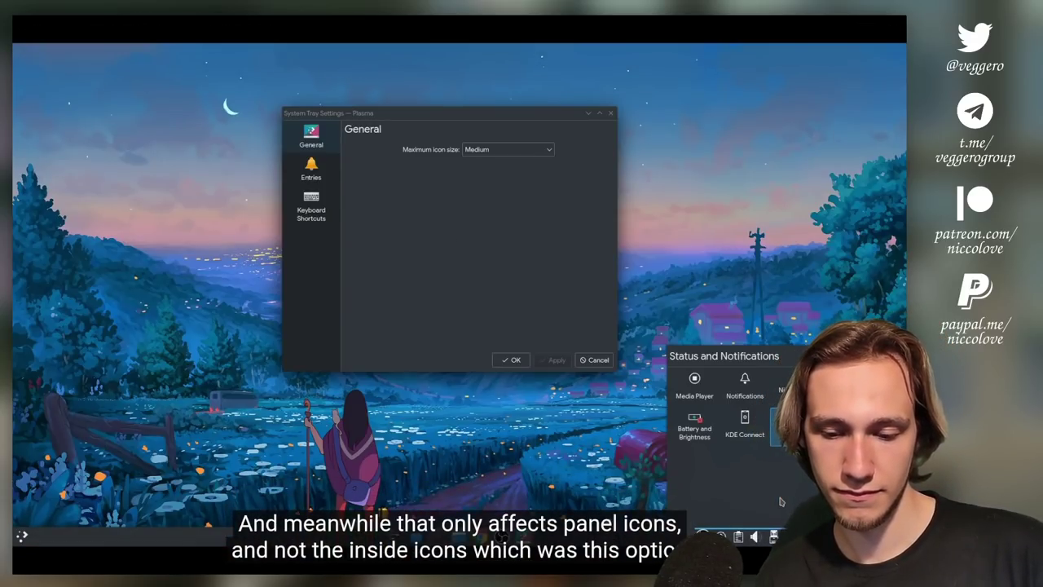
{"action": "left_click", "coordinate": [449, 236]}
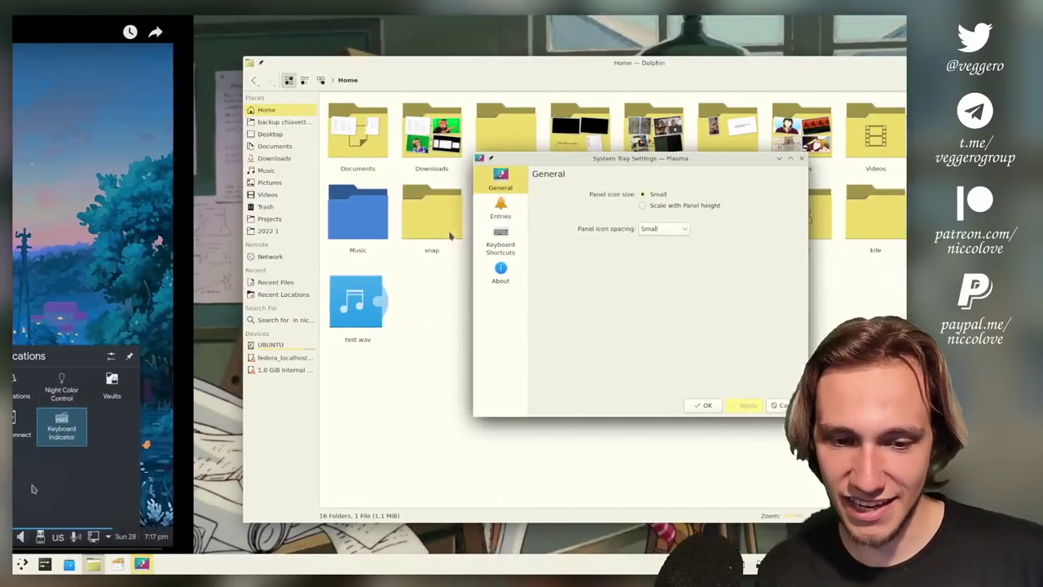
{"action": "key", "text": "Escape"}
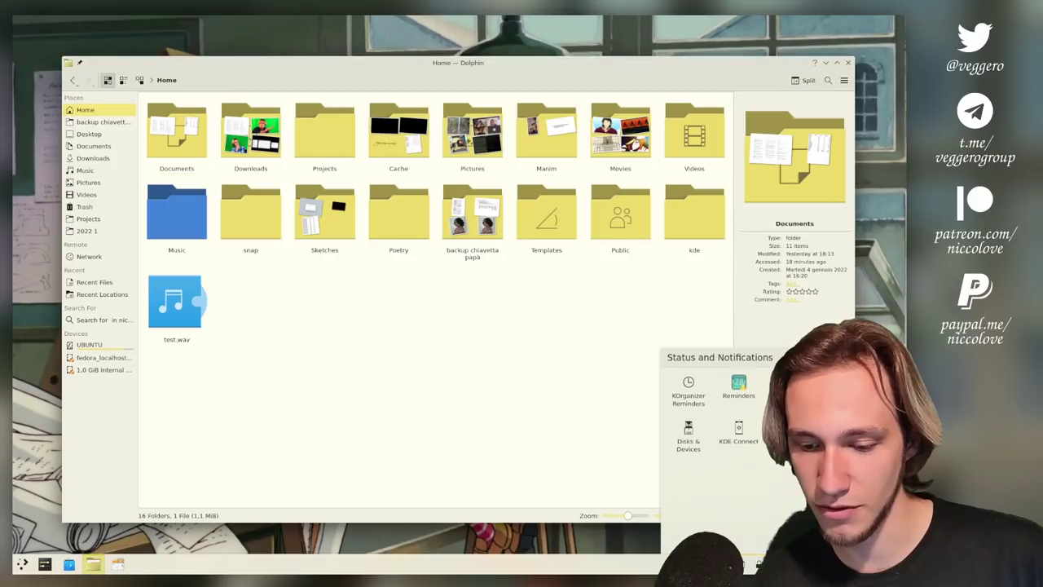
{"action": "key", "text": "Return"}
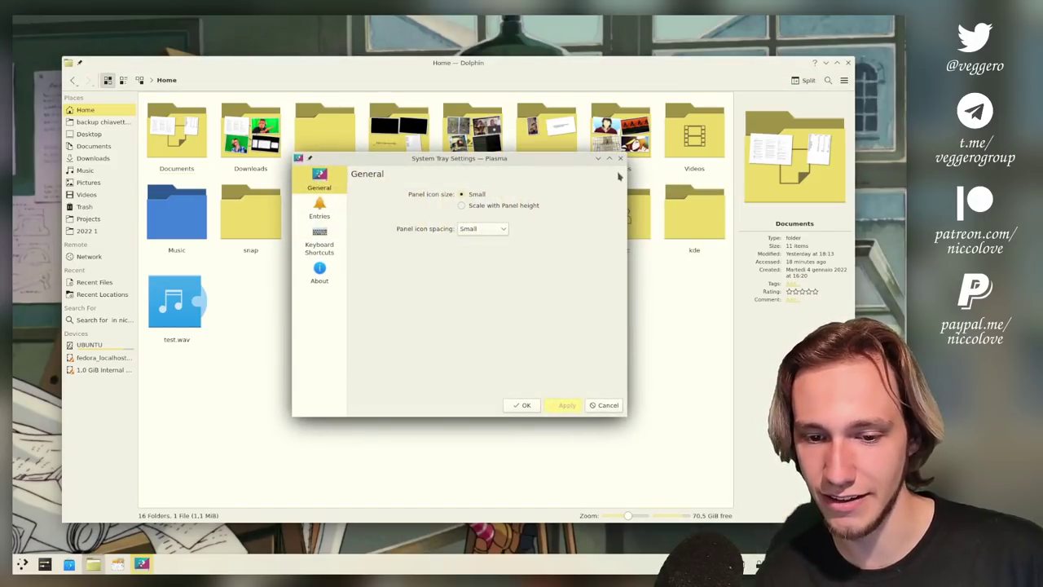
{"action": "key", "text": "Escape"}
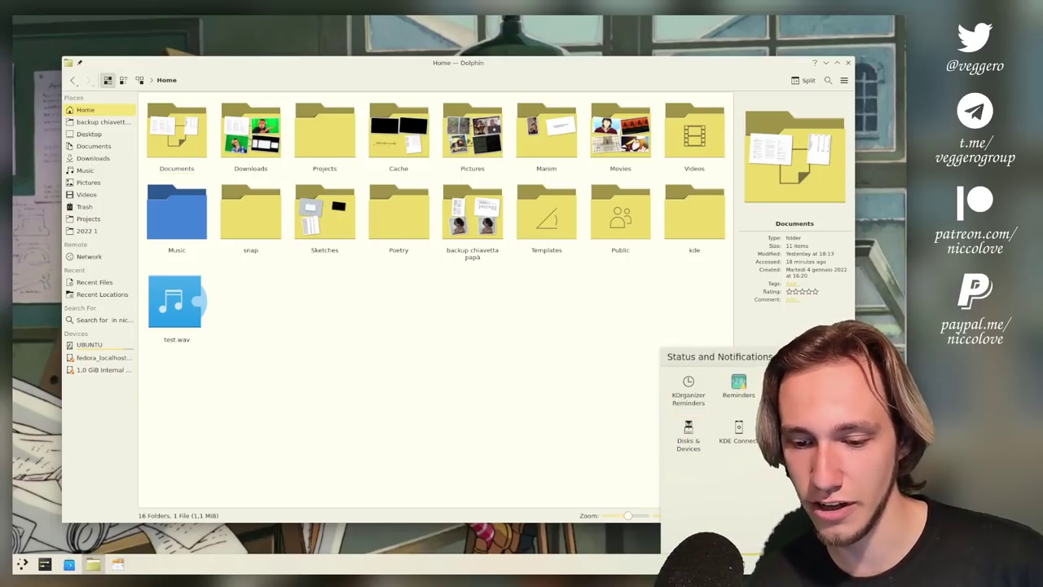
{"action": "key", "text": "Escape"}
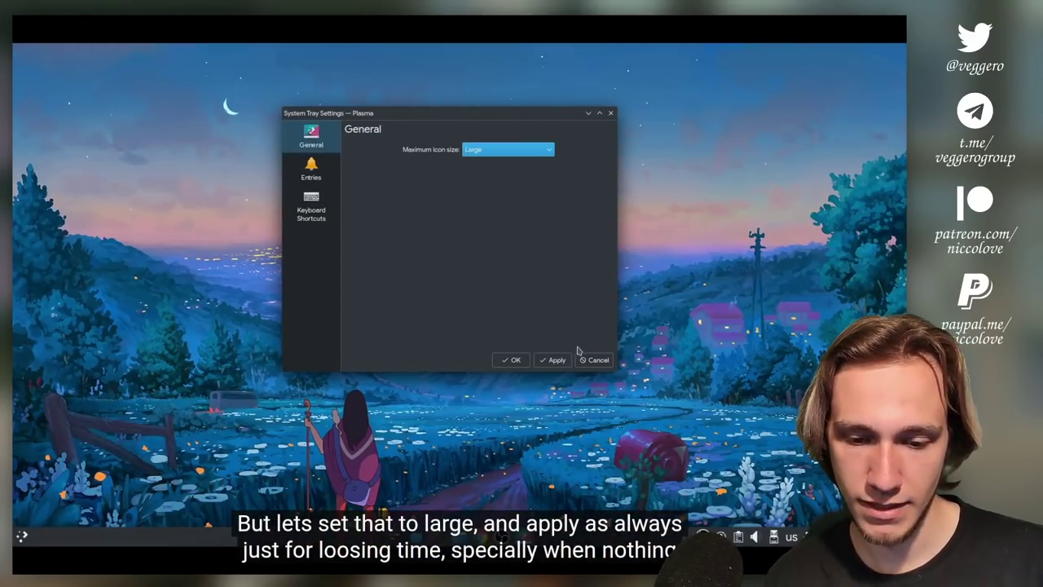
Step: Pause and resume the video while its Maximum icon size goes through Huge, Enormous and Small
{"action": "key", "text": "space"}
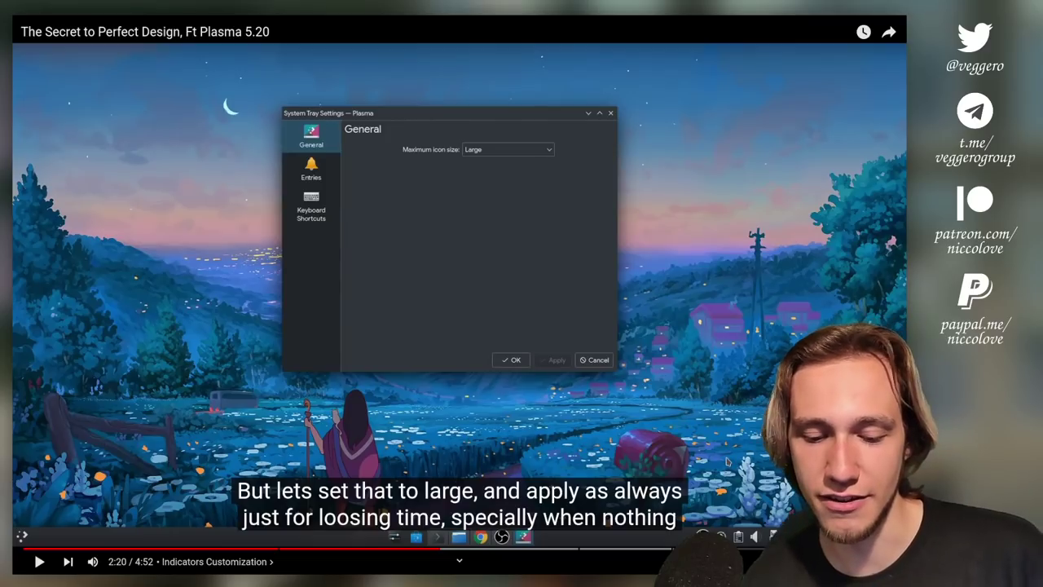
{"action": "key", "text": "space"}
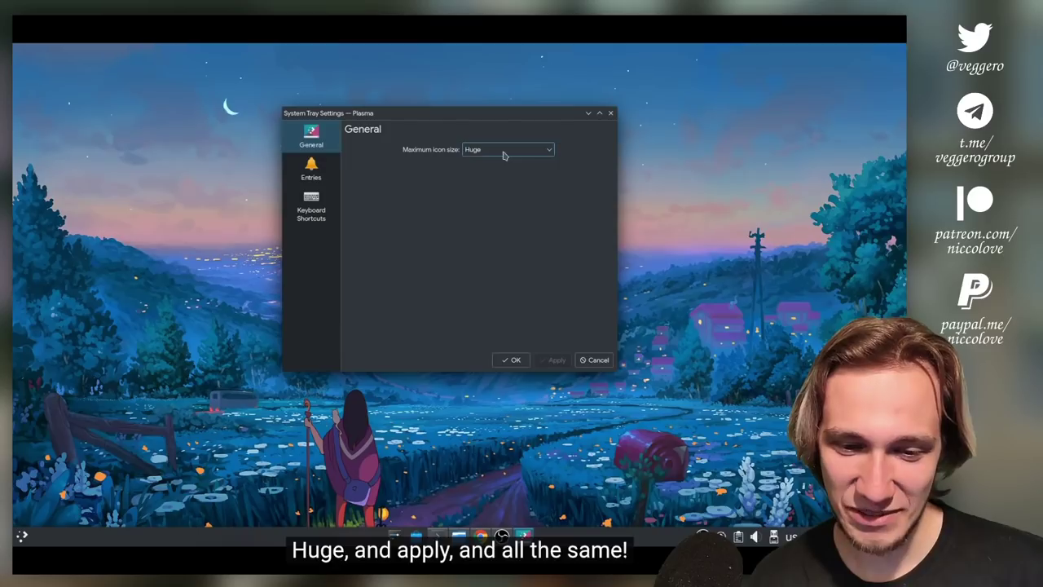
{"action": "key", "text": "space"}
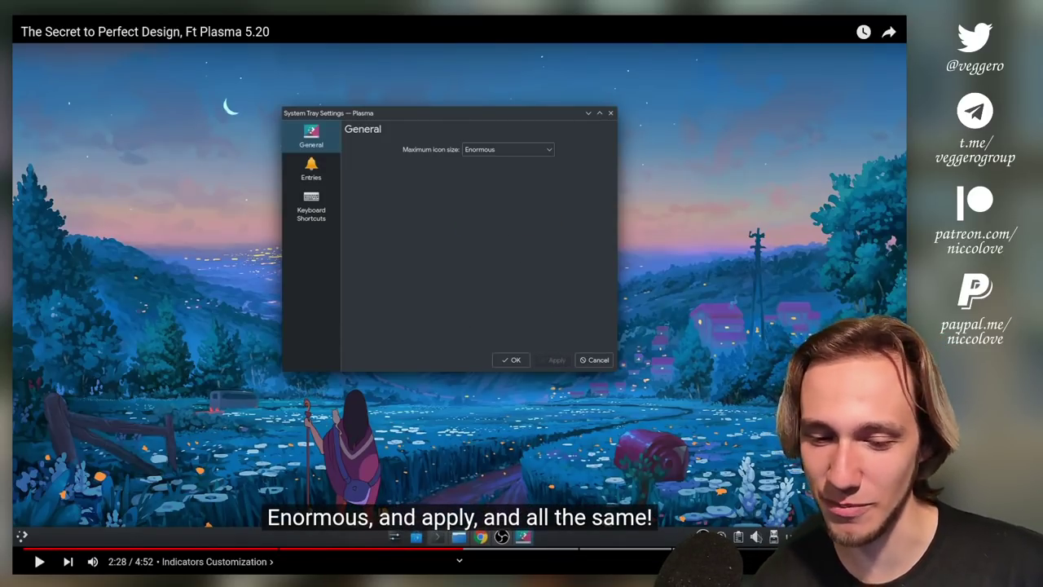
{"action": "key", "text": "space"}
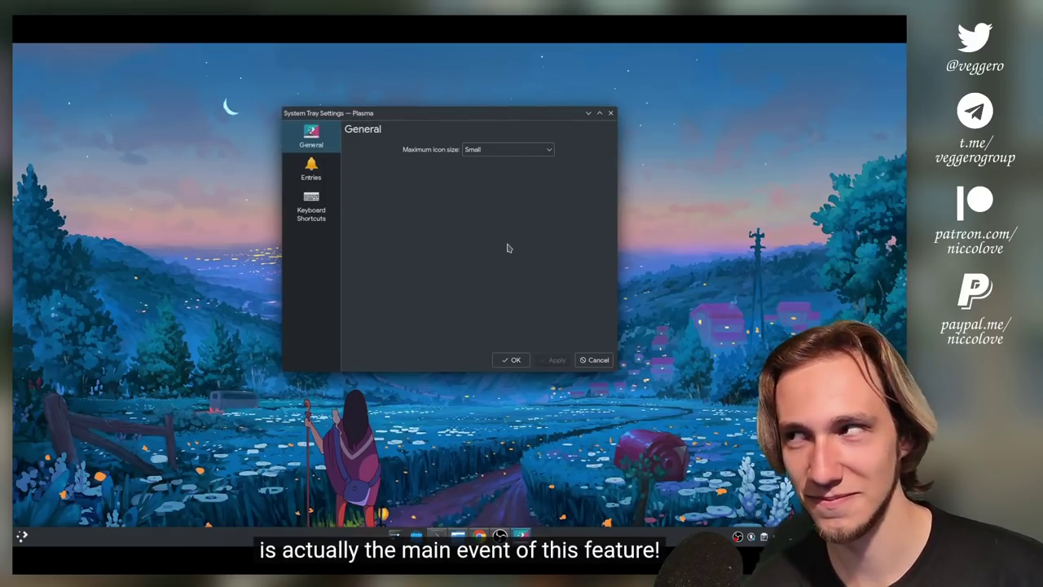
Step: Bring up Plasma's Status and Notifications popup on the desktop and pause the video at 3:04
{"action": "left_click", "coordinate": [317, 180]}
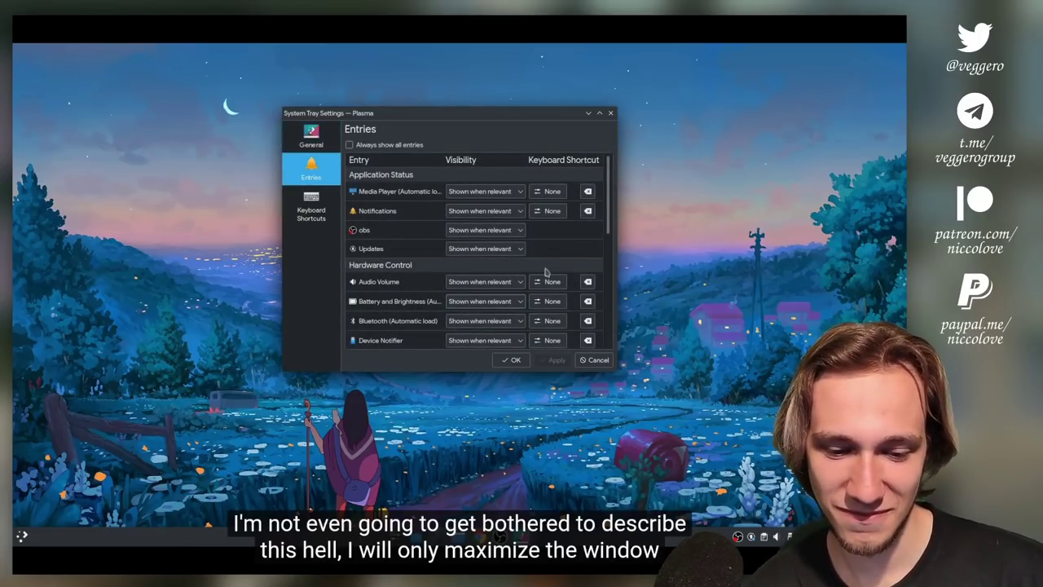
{"action": "left_click_drag", "start_coordinate": [477, 120], "coordinate": [507, 42]}
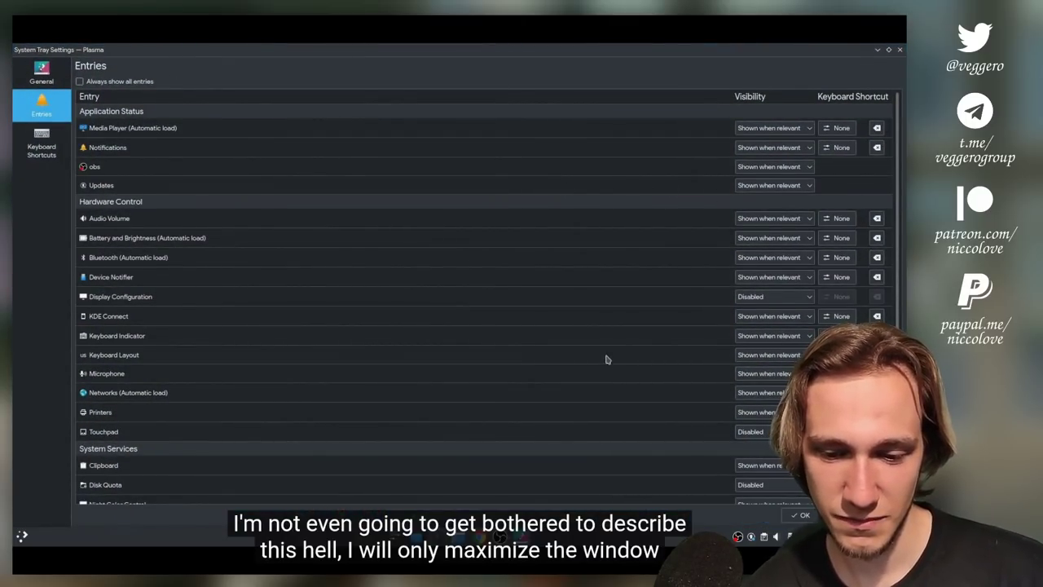
{"action": "scroll", "coordinate": [620, 367], "scroll_direction": "down", "scroll_amount": 2}
{"action": "scroll", "coordinate": [631, 383], "scroll_direction": "up", "scroll_amount": 2}
{"action": "scroll", "coordinate": [633, 393], "scroll_direction": "down", "scroll_amount": 2}
{"action": "scroll", "coordinate": [633, 391], "scroll_direction": "up", "scroll_amount": 2}
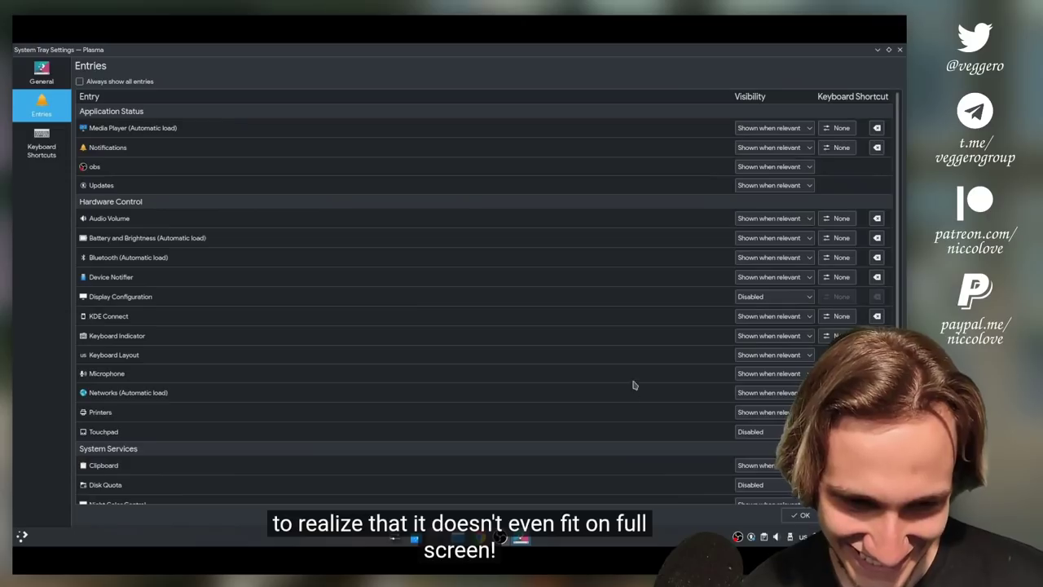
{"action": "left_click", "coordinate": [775, 536]}
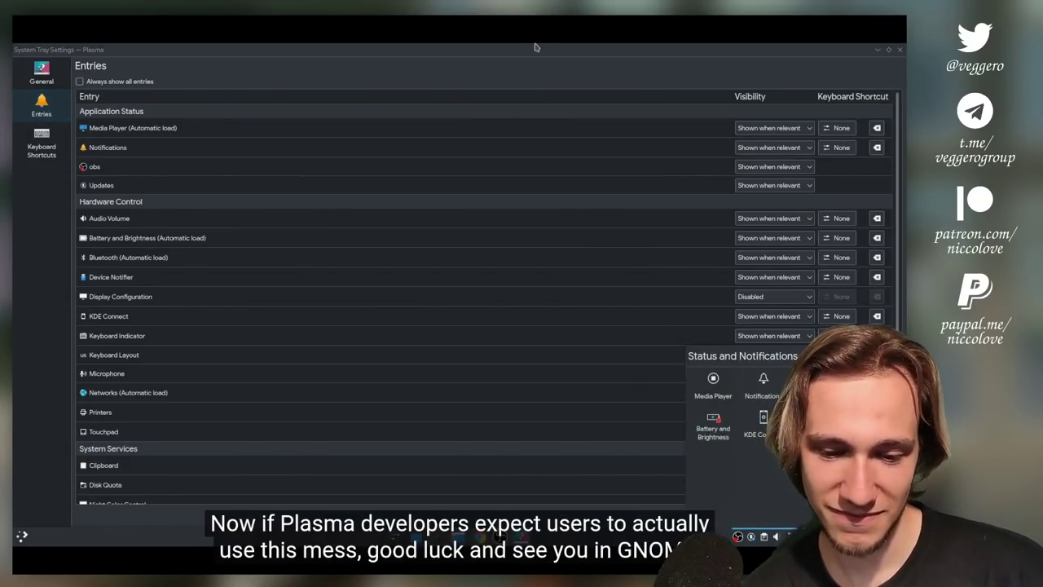
{"action": "left_click_drag", "start_coordinate": [538, 48], "coordinate": [526, 151]}
{"action": "left_click", "coordinate": [441, 149]}
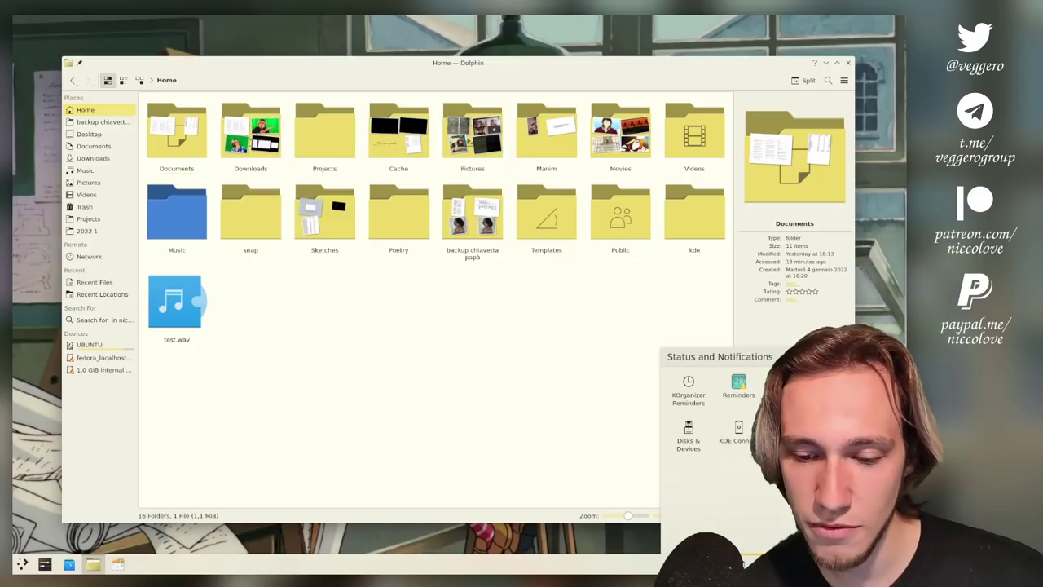
Step: In the tray entries settings, switch KDE Connect to Always shown and back to Shown when relevant, then apply
{"action": "left_click", "coordinate": [320, 210]}
{"action": "scroll", "coordinate": [402, 251], "scroll_direction": "down", "scroll_amount": 5}
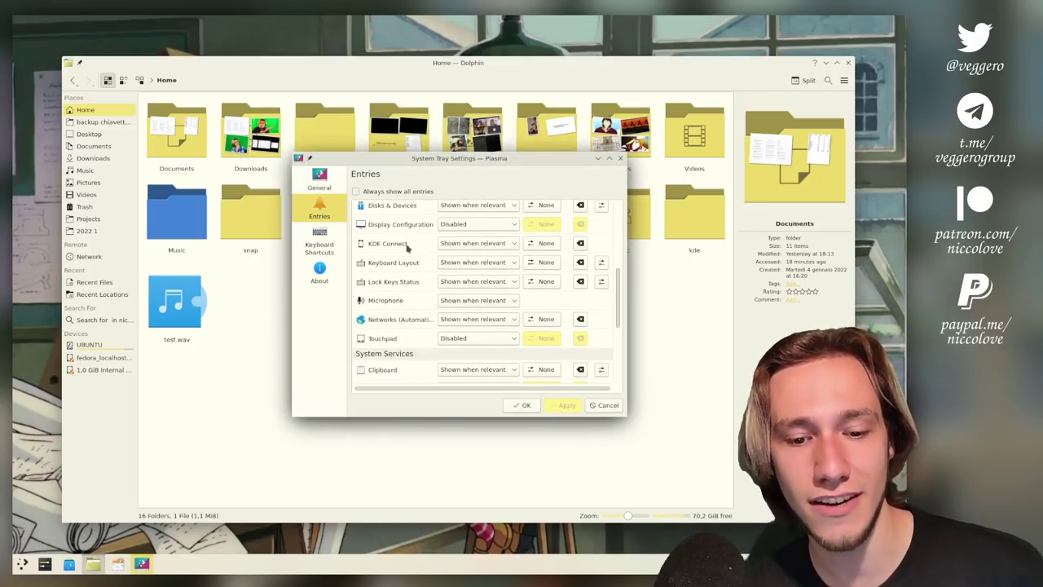
{"action": "left_click", "coordinate": [490, 251]}
{"action": "left_click", "coordinate": [481, 269]}
{"action": "left_click", "coordinate": [483, 246]}
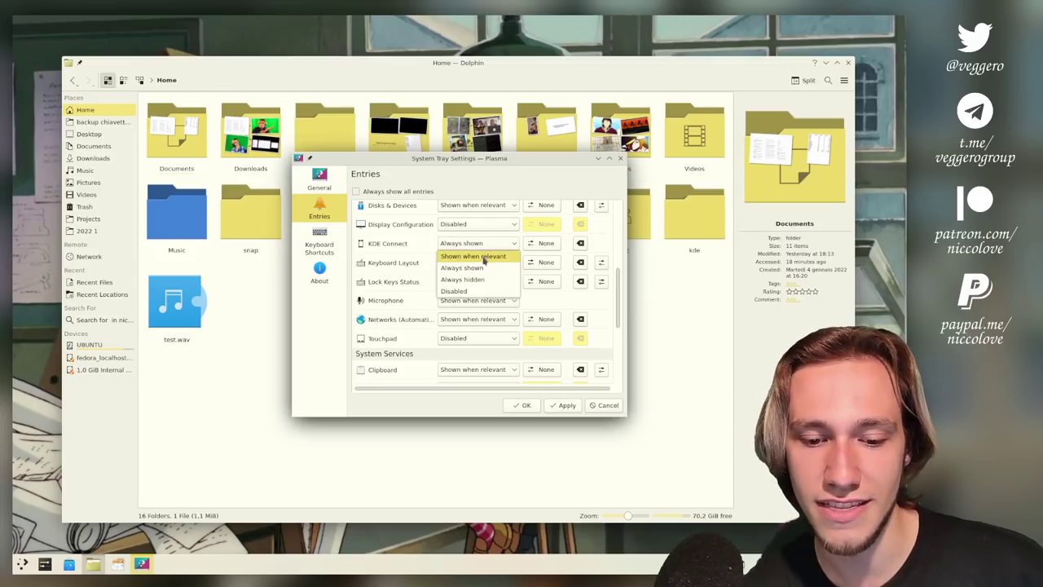
{"action": "left_click", "coordinate": [484, 257]}
{"action": "scroll", "coordinate": [414, 286], "scroll_direction": "down", "scroll_amount": 3}
{"action": "scroll", "coordinate": [414, 287], "scroll_direction": "up", "scroll_amount": 5}
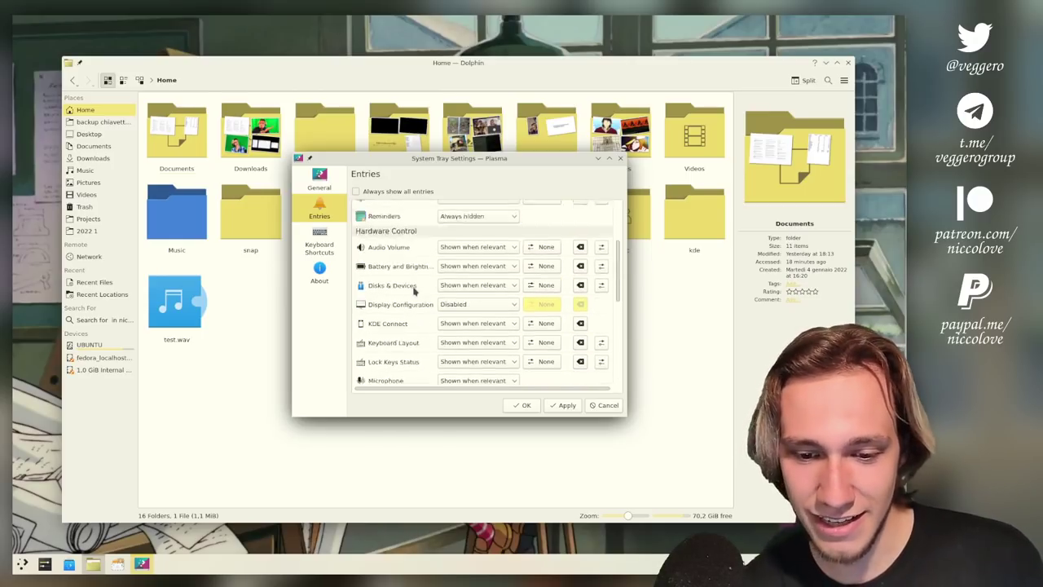
{"action": "scroll", "coordinate": [414, 290], "scroll_direction": "up", "scroll_amount": 3}
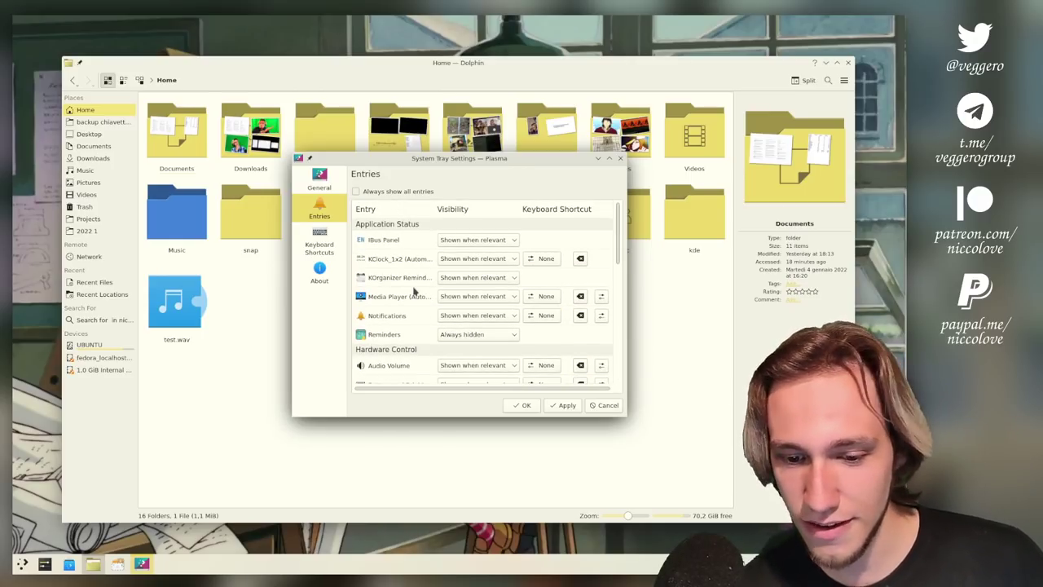
{"action": "scroll", "coordinate": [414, 291], "scroll_direction": "down", "scroll_amount": 5}
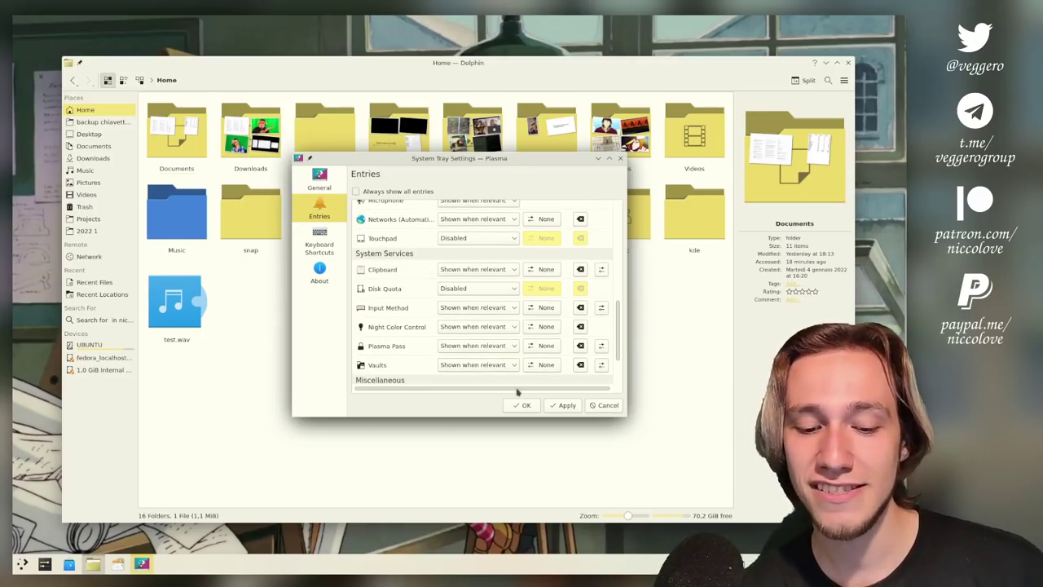
{"action": "left_click", "coordinate": [562, 405]}
Step: Keep Notifications at Shown when relevant and cancel the tray settings without applying
{"action": "scroll", "coordinate": [392, 305], "scroll_direction": "down", "scroll_amount": 2}
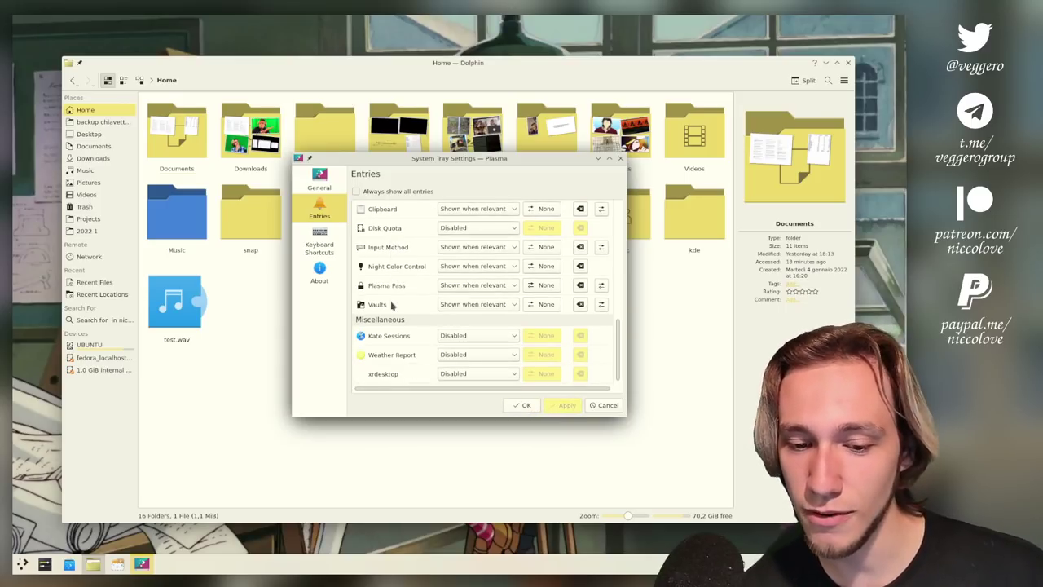
{"action": "scroll", "coordinate": [392, 305], "scroll_direction": "up", "scroll_amount": 5}
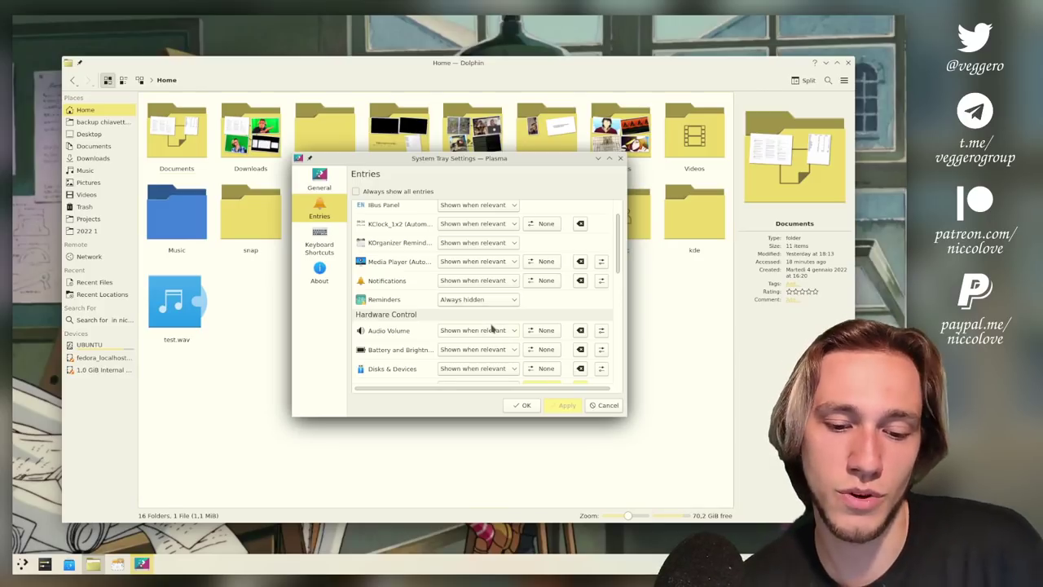
{"action": "scroll", "coordinate": [492, 322], "scroll_direction": "up", "scroll_amount": 3}
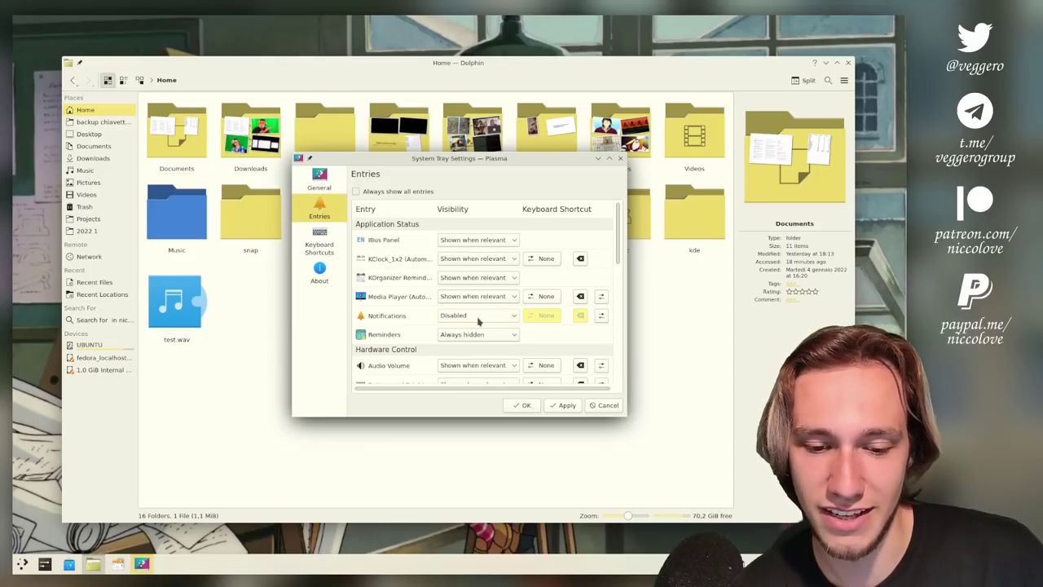
{"action": "left_click", "coordinate": [480, 321]}
{"action": "left_click", "coordinate": [478, 327]}
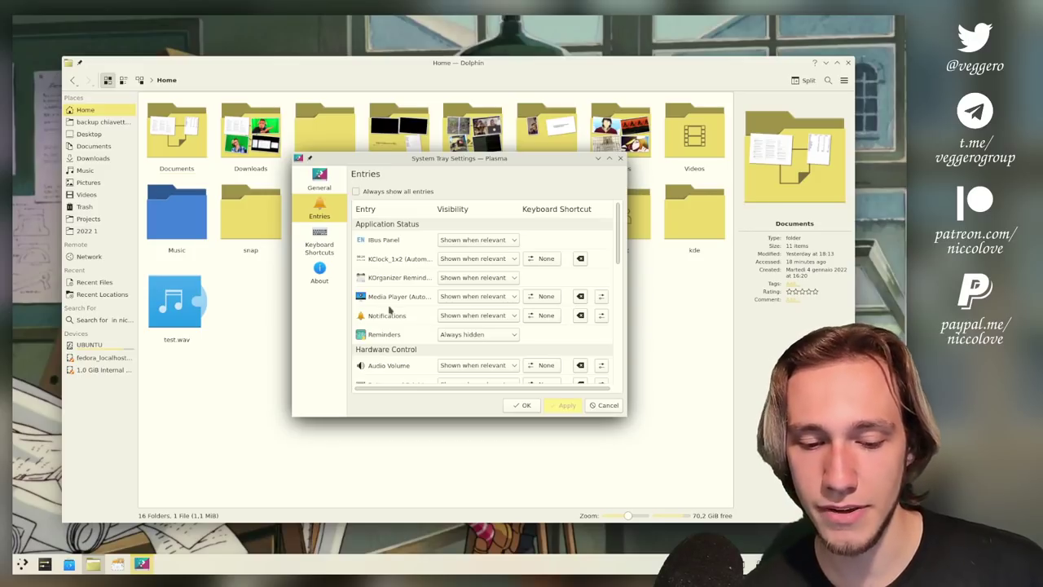
{"action": "left_click", "coordinate": [460, 324]}
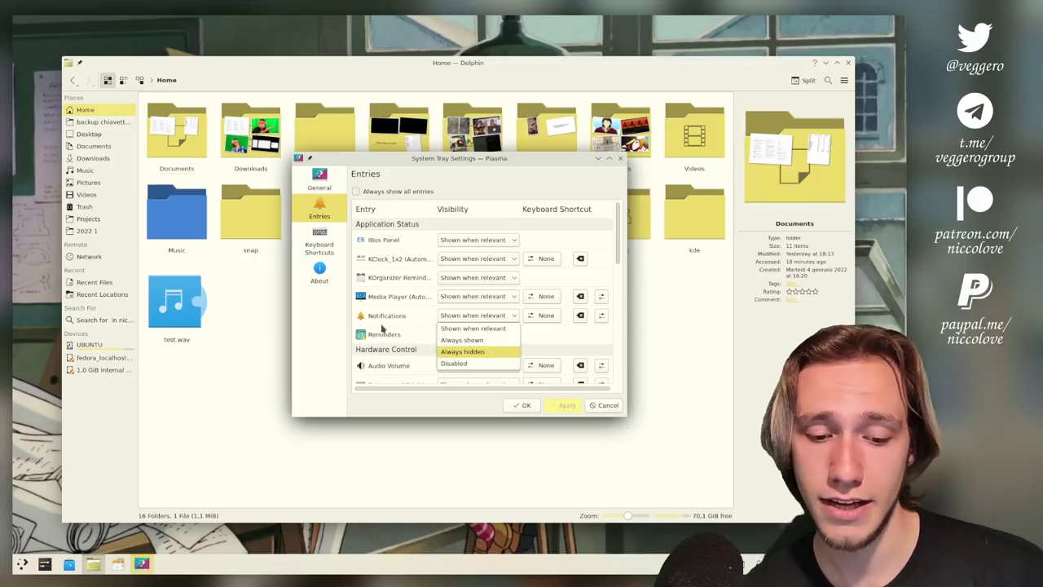
{"action": "key", "text": "Return"}
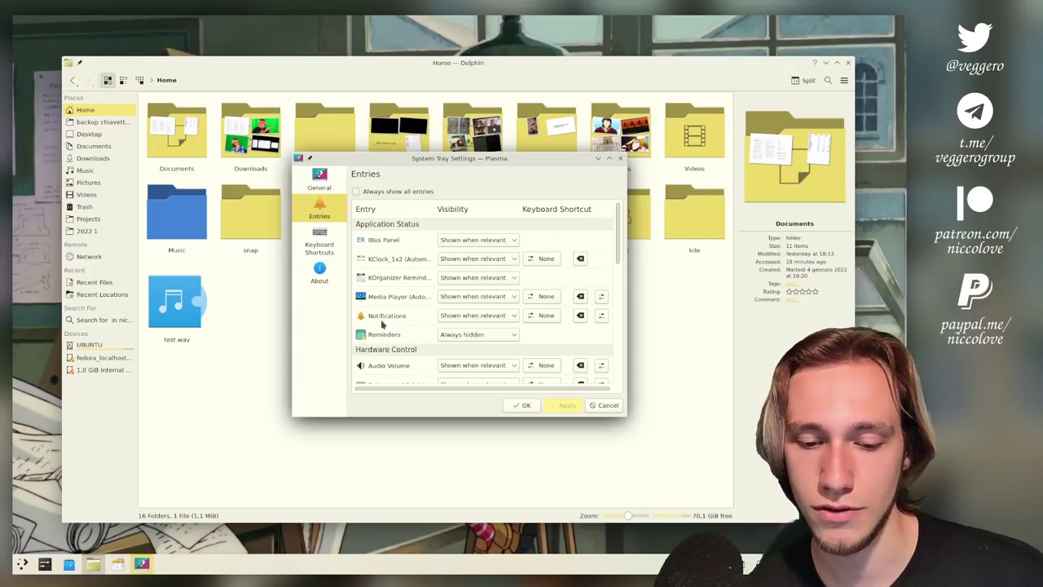
{"action": "scroll", "coordinate": [405, 294], "scroll_direction": "down", "scroll_amount": 5}
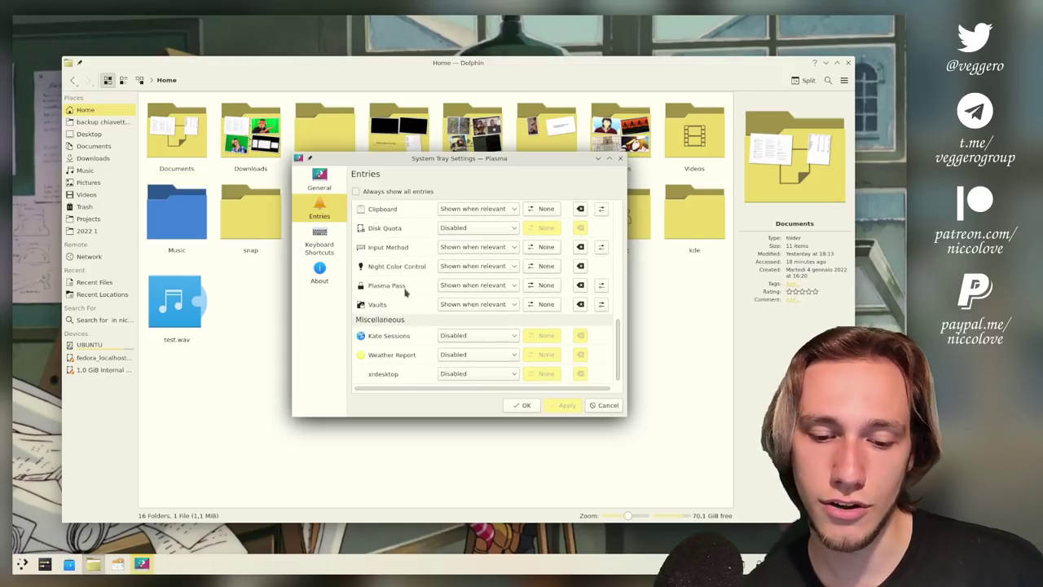
{"action": "scroll", "coordinate": [405, 293], "scroll_direction": "up", "scroll_amount": 5}
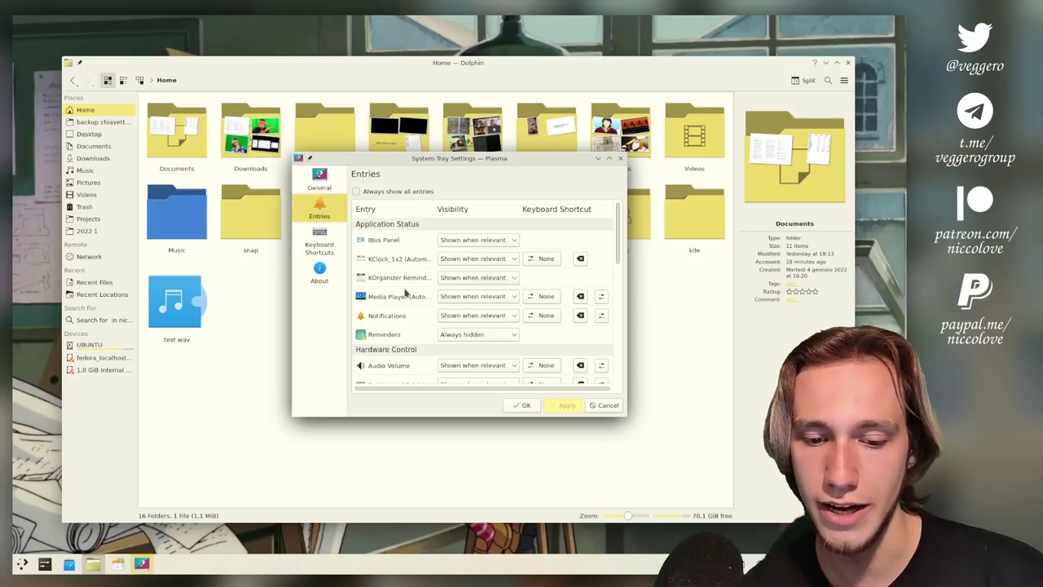
{"action": "left_click", "coordinate": [615, 405]}
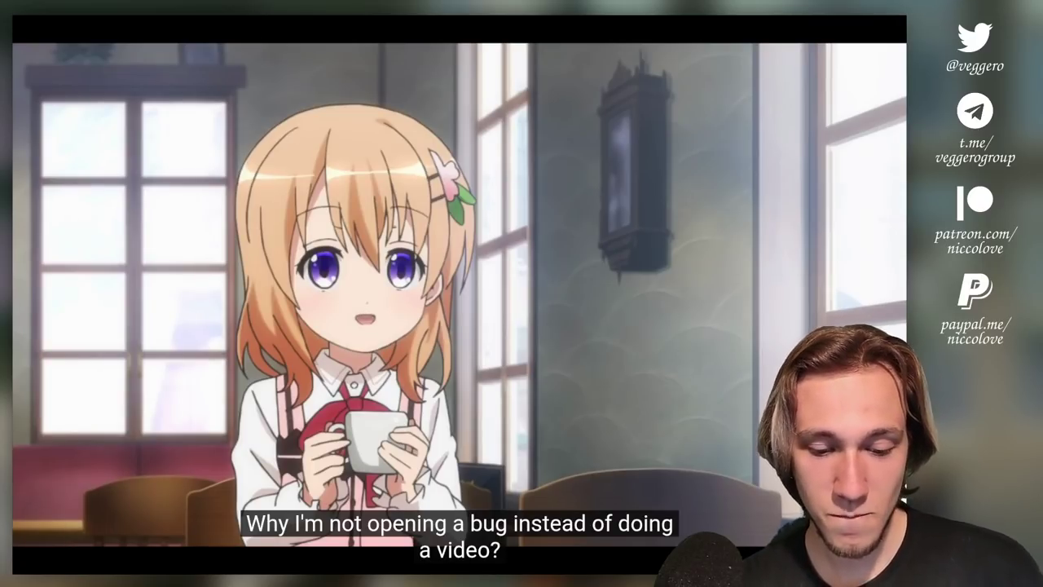
Step: Pause and resume the video from 3:11 until the Plasma development versions slide (KDE Neon, OpenSUSE, Manjaro)
{"action": "left_click", "coordinate": [615, 405]}
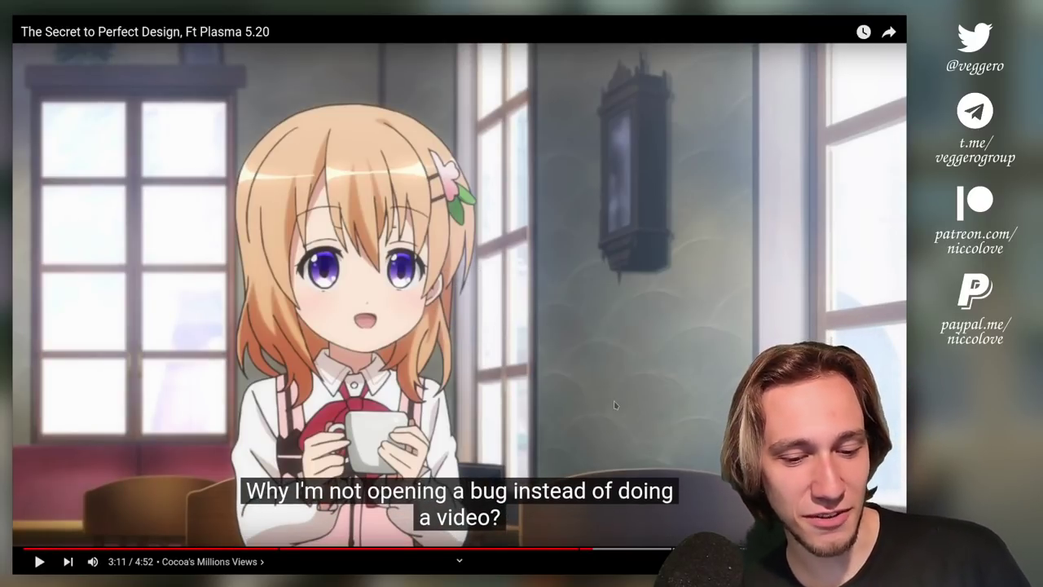
{"action": "left_click", "coordinate": [615, 405]}
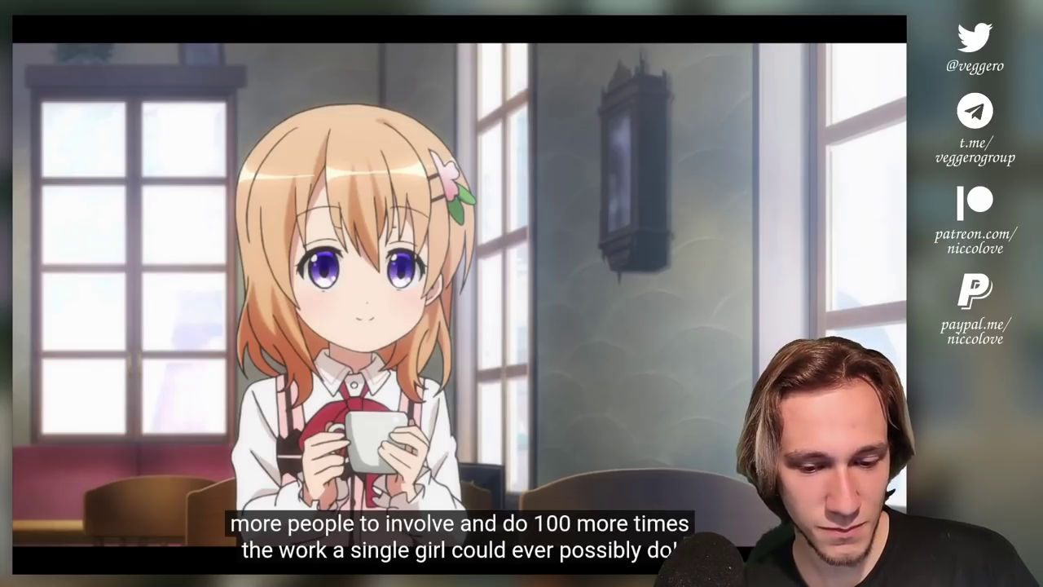
{"action": "left_click", "coordinate": [615, 406]}
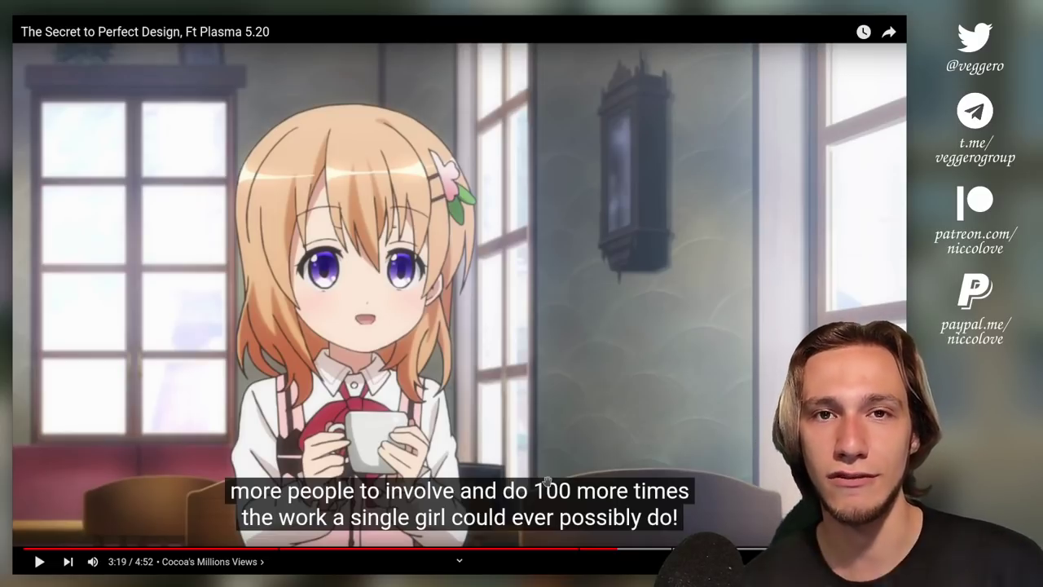
{"action": "left_click", "coordinate": [548, 481]}
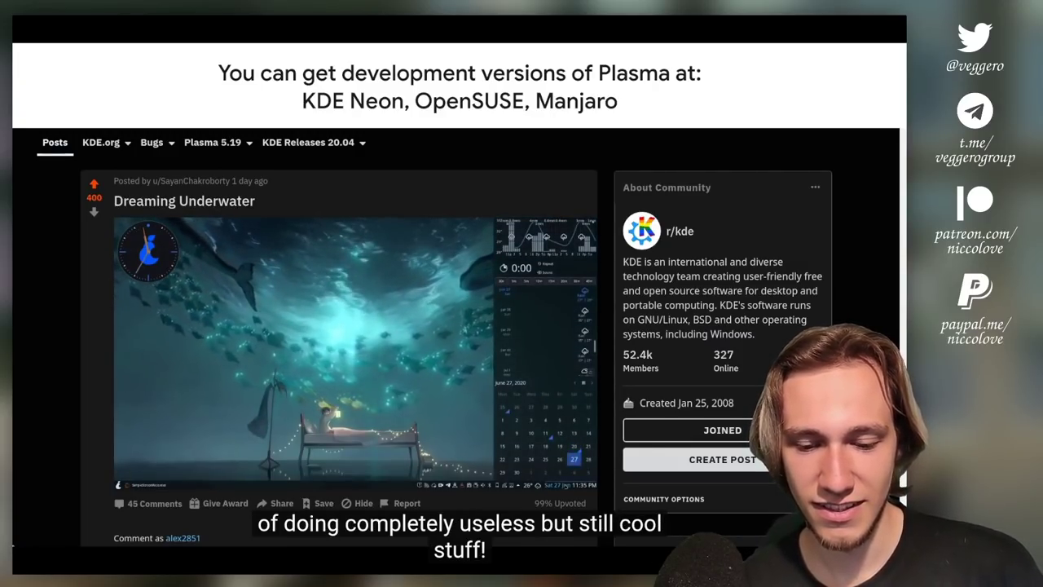
Step: Pause and resume the video through the r/kde section, past 3:58
{"action": "key", "text": "space"}
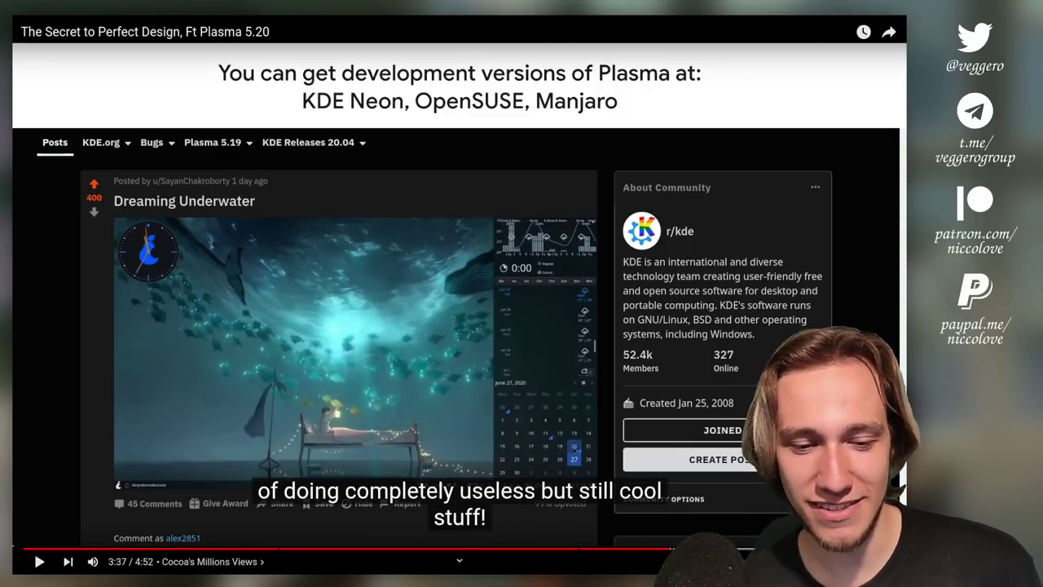
{"action": "key", "text": "space"}
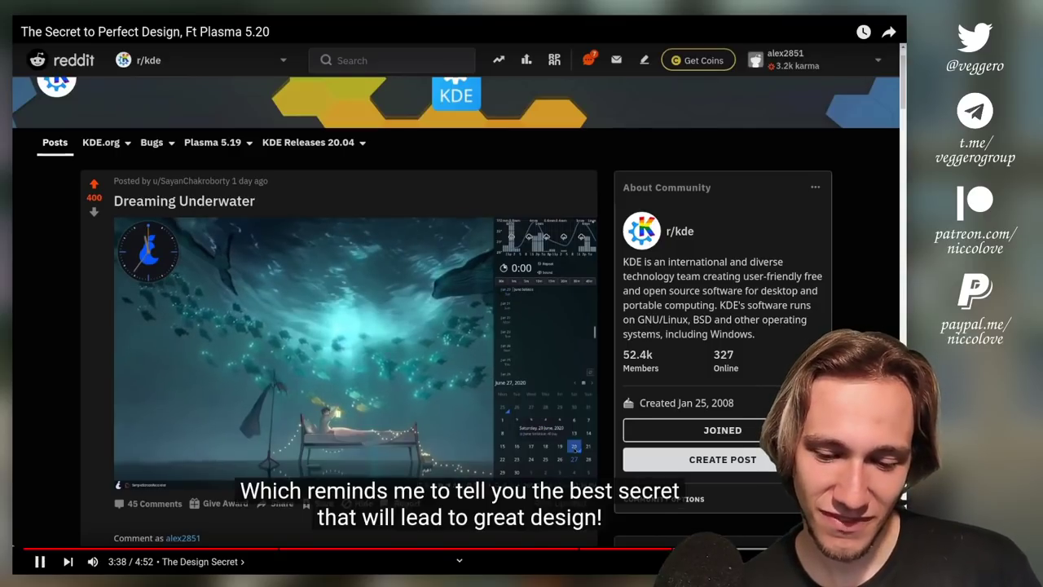
{"action": "key", "text": "space"}
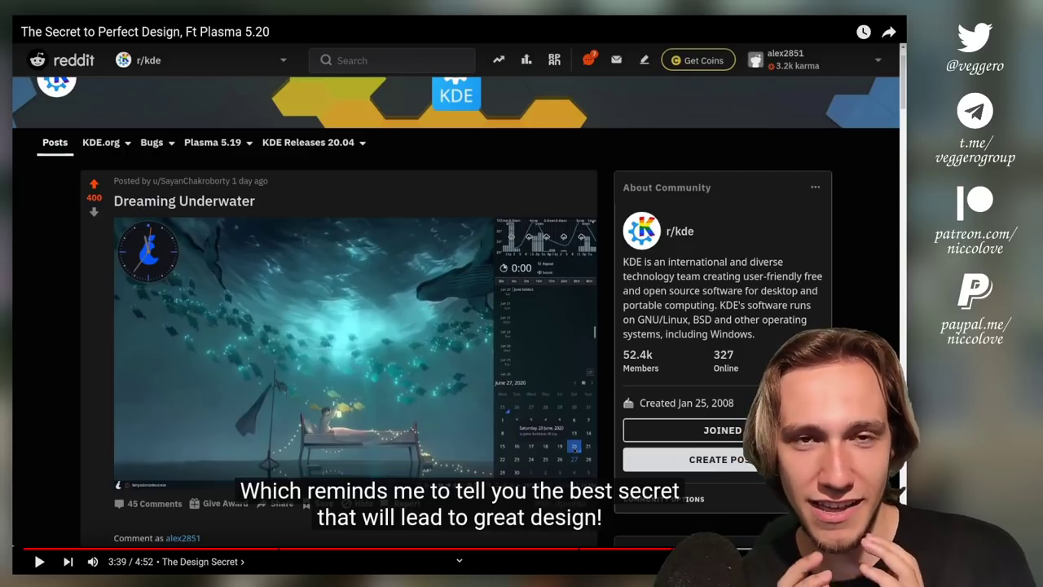
{"action": "key", "text": "space"}
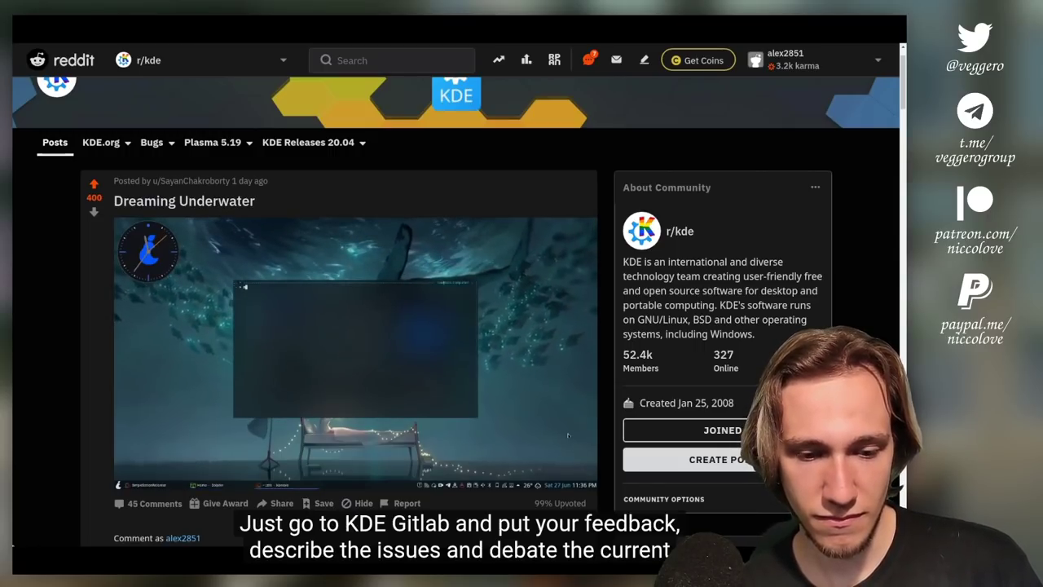
{"action": "key", "text": "space"}
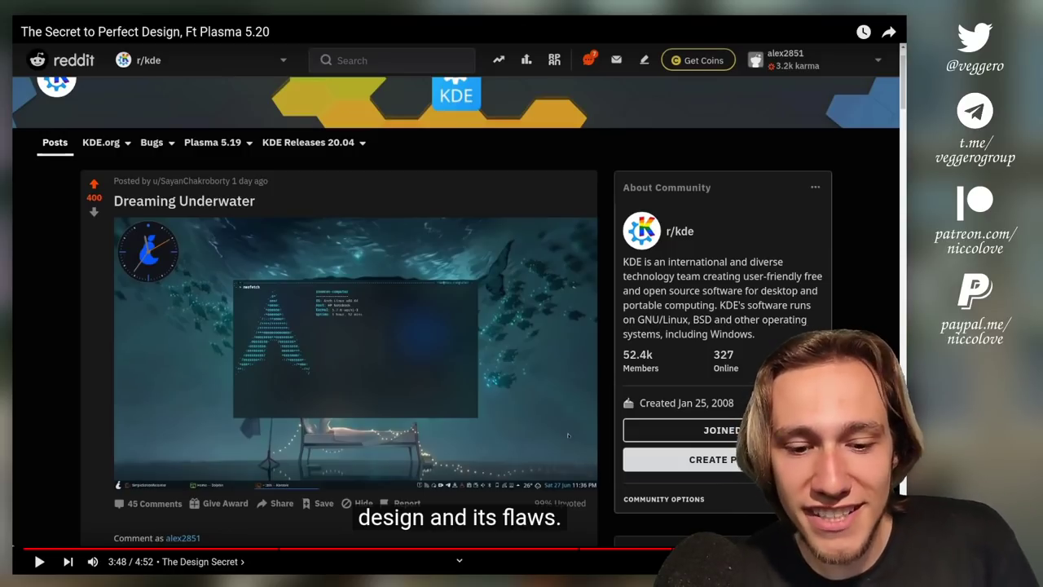
{"action": "key", "text": "space"}
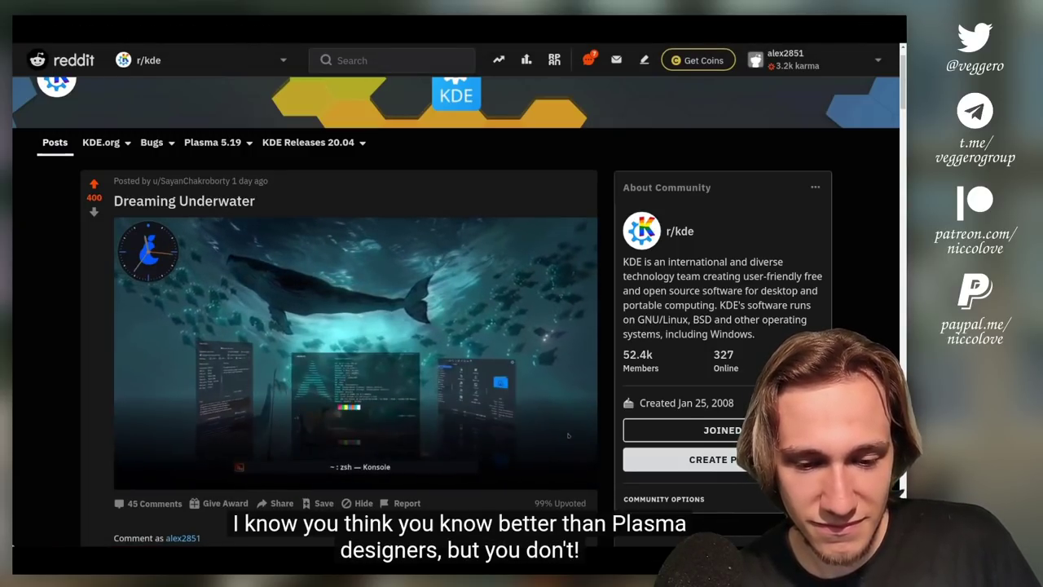
{"action": "key", "text": "space"}
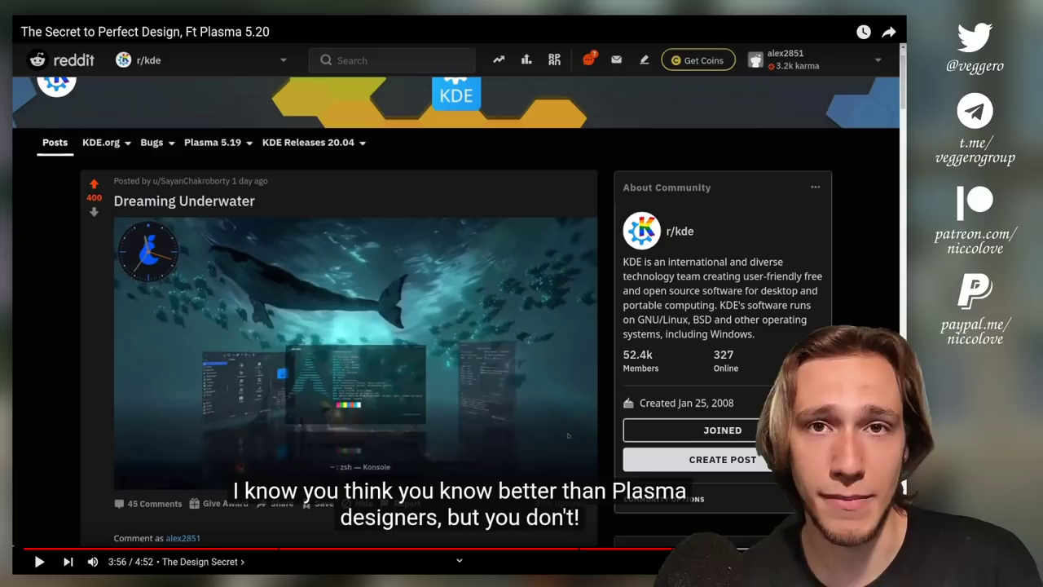
{"action": "key", "text": "space"}
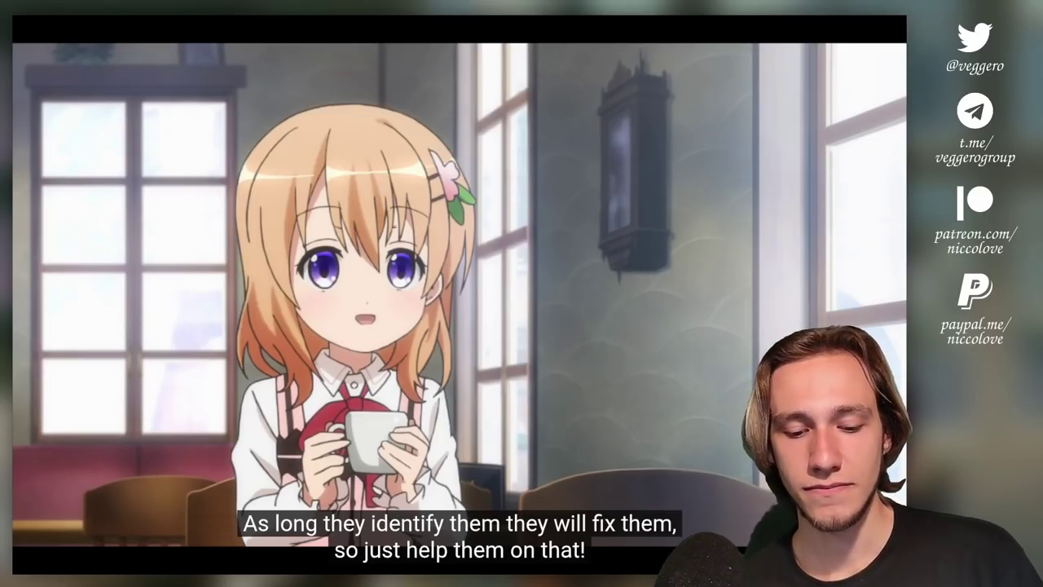
Step: Toggle playback several times, then skip the video ahead to 4:47
{"action": "key", "text": "space"}
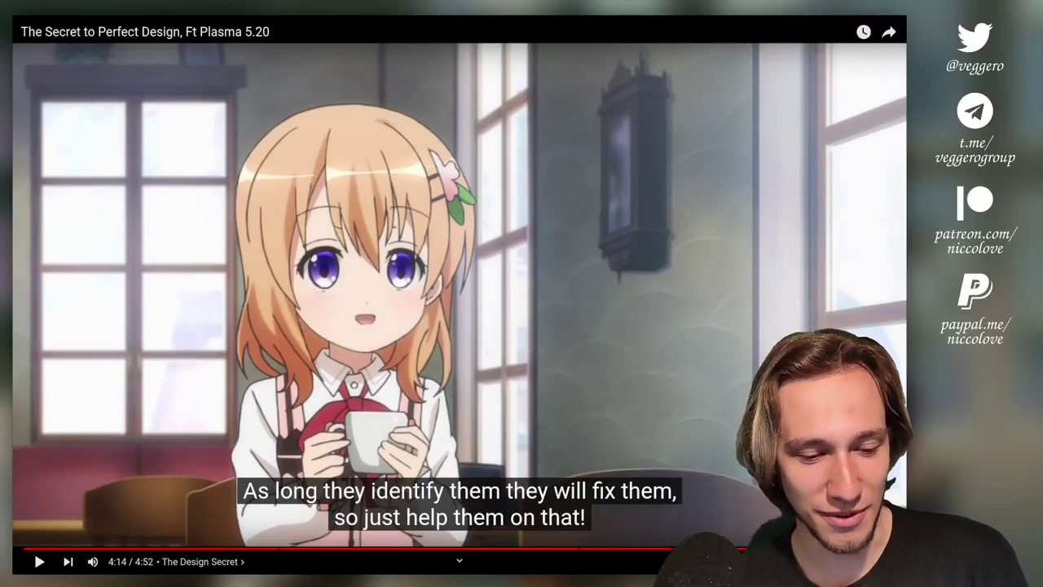
{"action": "key", "text": "space"}
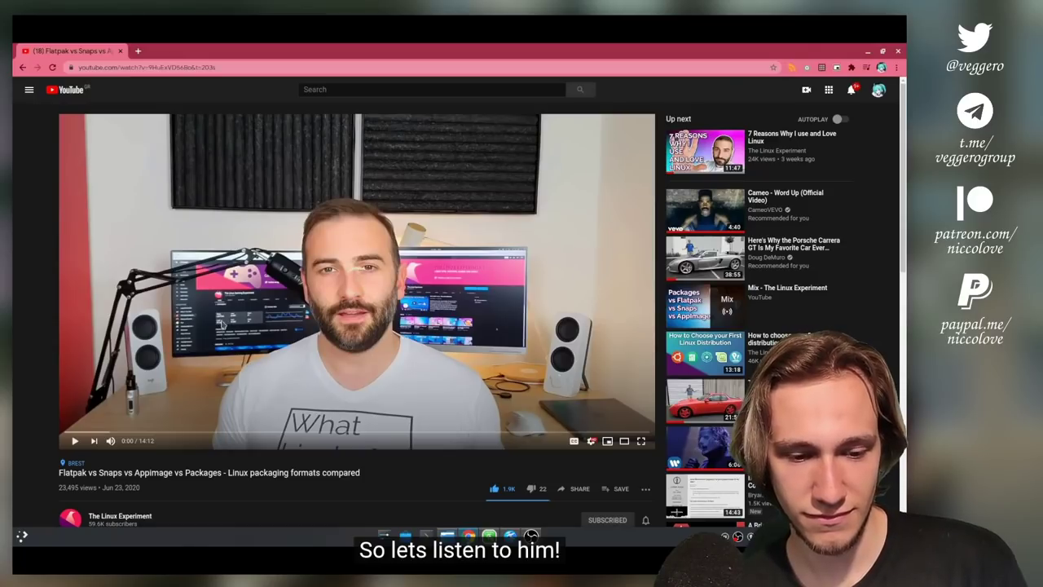
{"action": "left_click", "coordinate": [390, 280]}
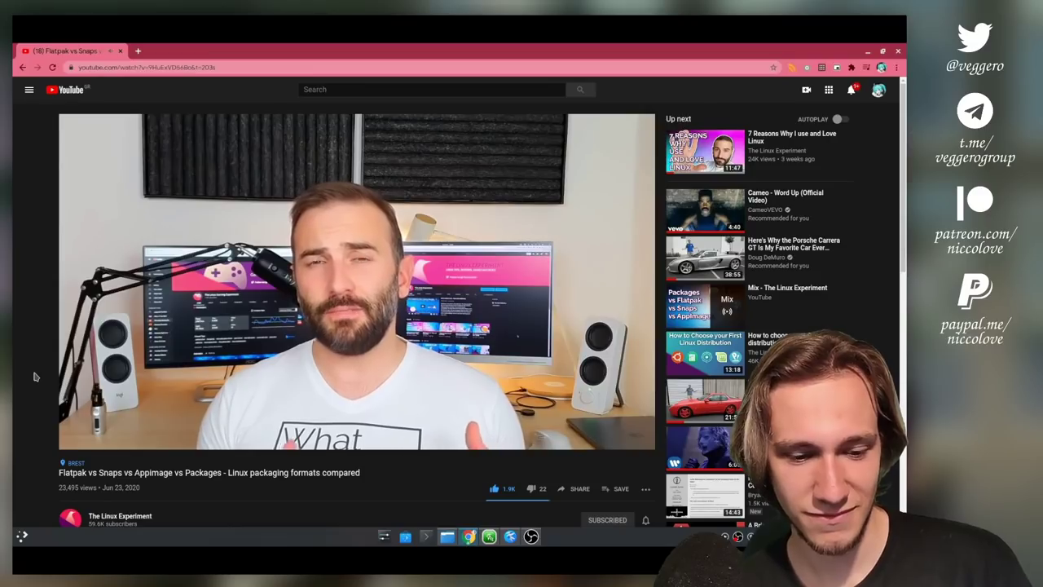
{"action": "key", "text": "space"}
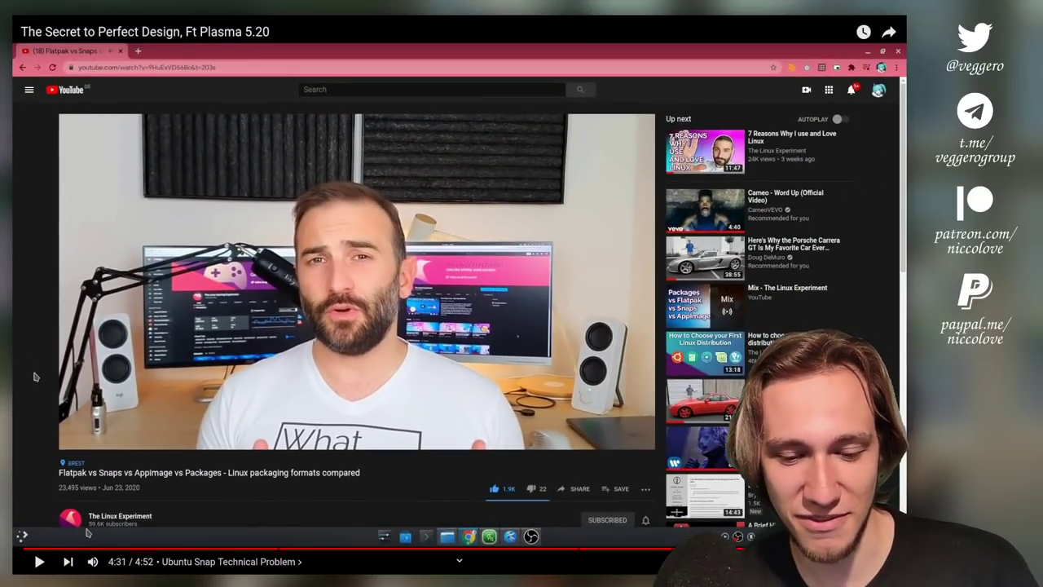
{"action": "key", "text": "space"}
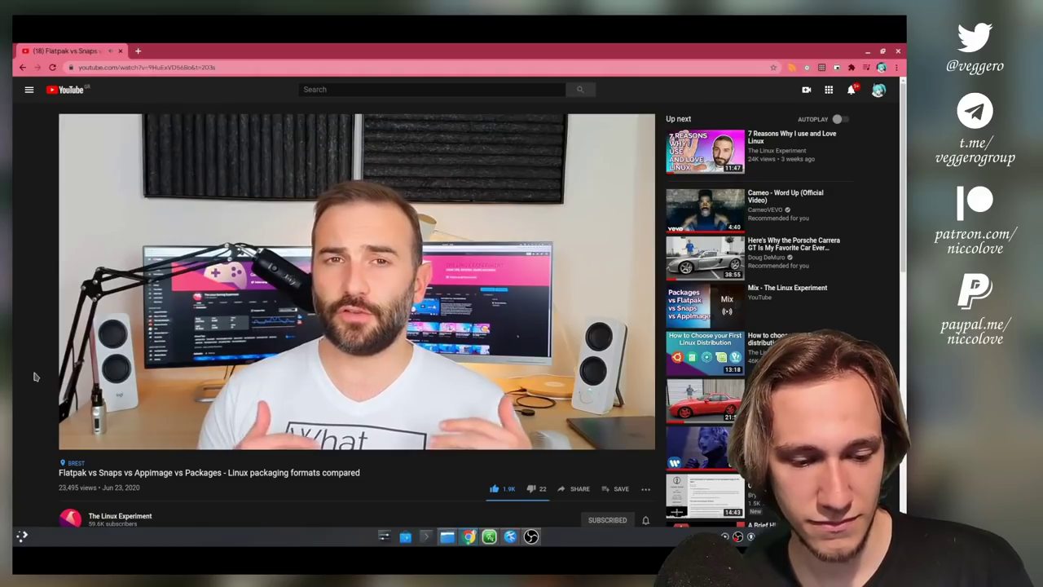
{"action": "left_click", "coordinate": [164, 463]}
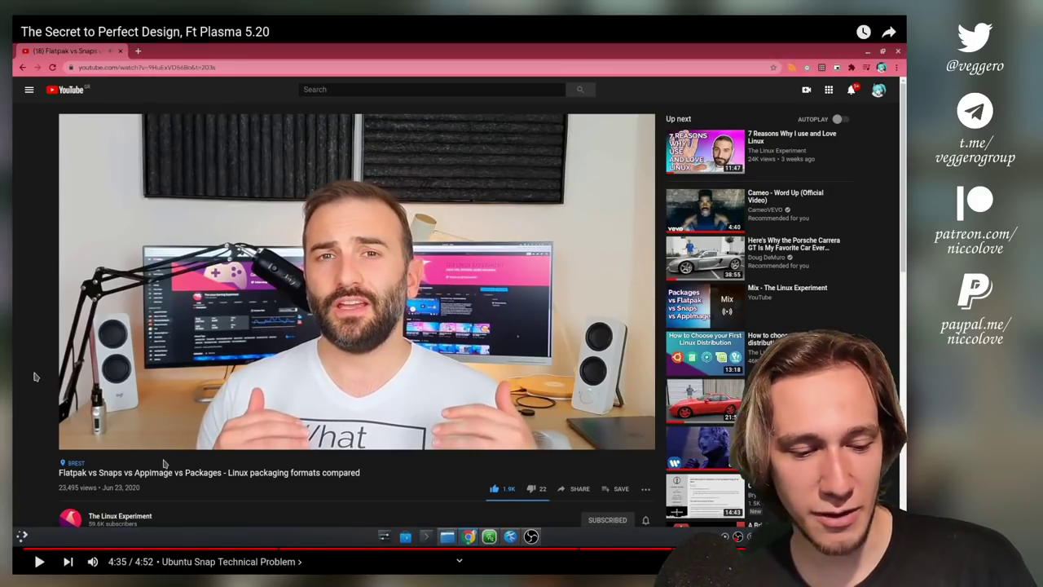
{"action": "left_click", "coordinate": [164, 463]}
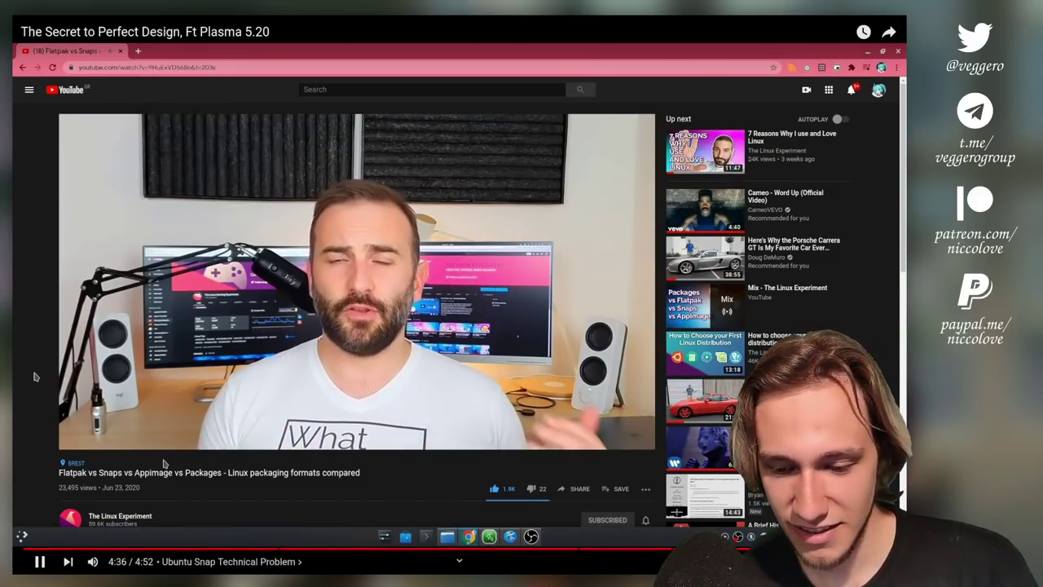
{"action": "key", "text": "Right"}
Step: Pause the video at 4:47 on the OBS recording scene
{"action": "left_click", "coordinate": [164, 463]}
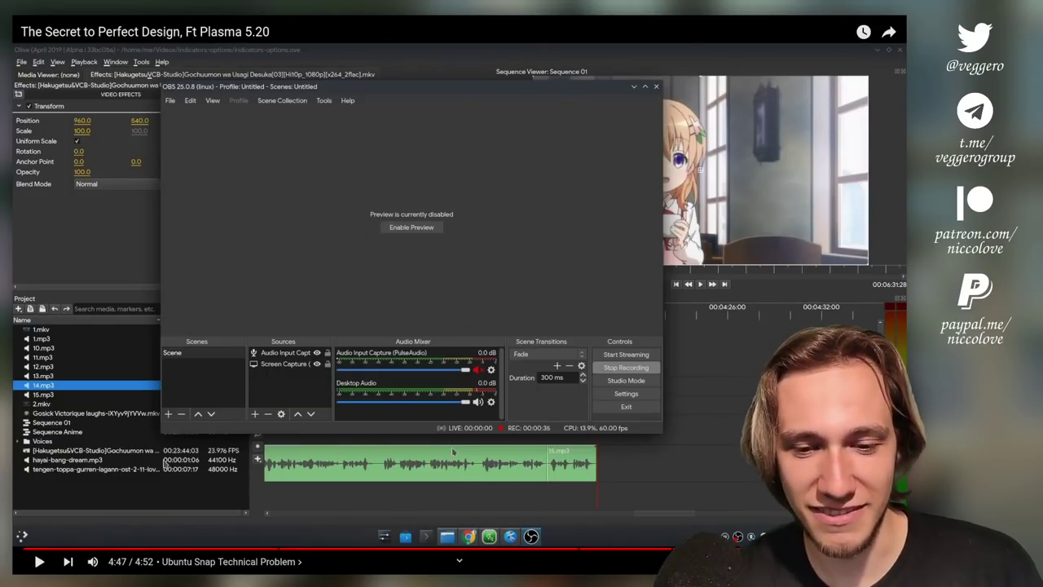